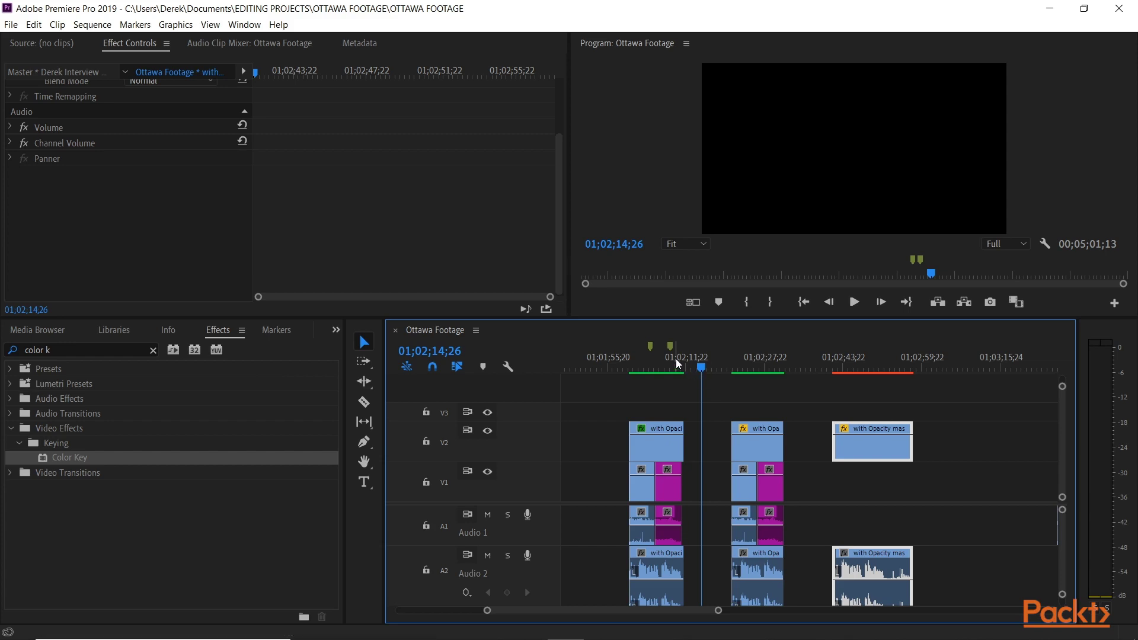
Play back the keyed first interview clip to review the composite.
{"action": "left_click", "coordinate": [655, 353]}
{"action": "key", "text": "space"}
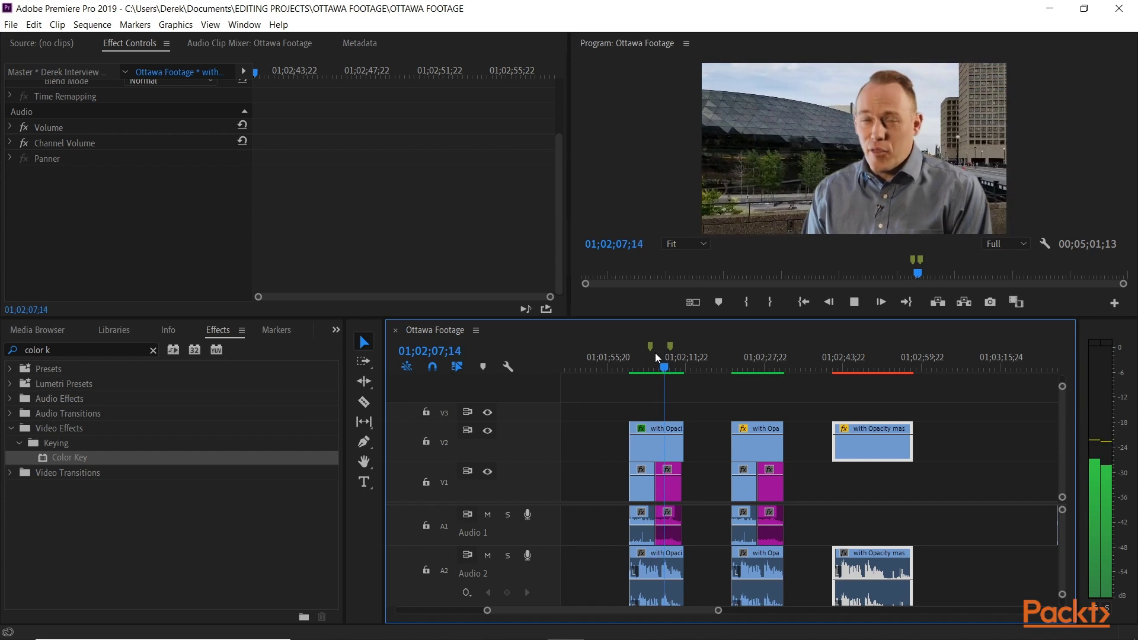
{"action": "left_click", "coordinate": [660, 356]}
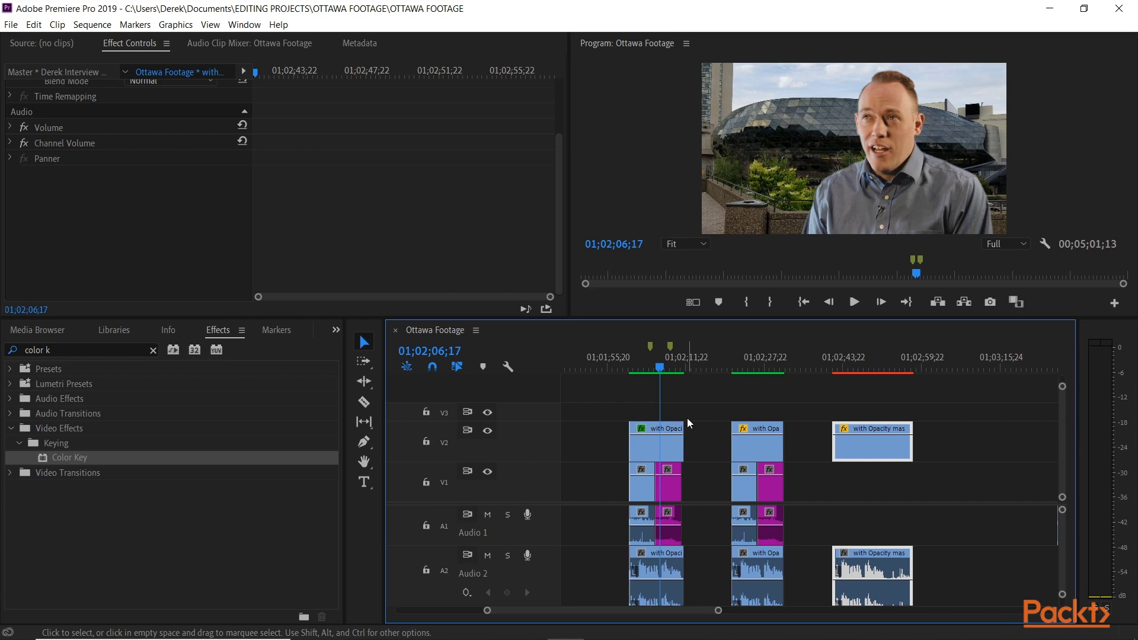
{"action": "left_click_drag", "start_coordinate": [659, 366], "coordinate": [660, 367]}
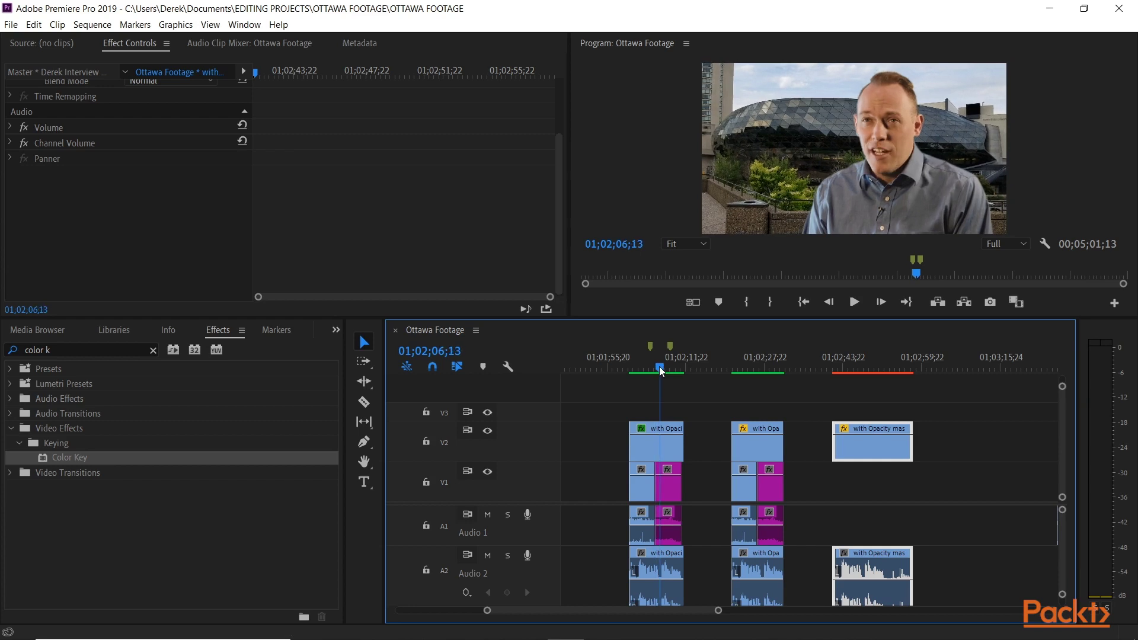
{"action": "key", "text": "space"}
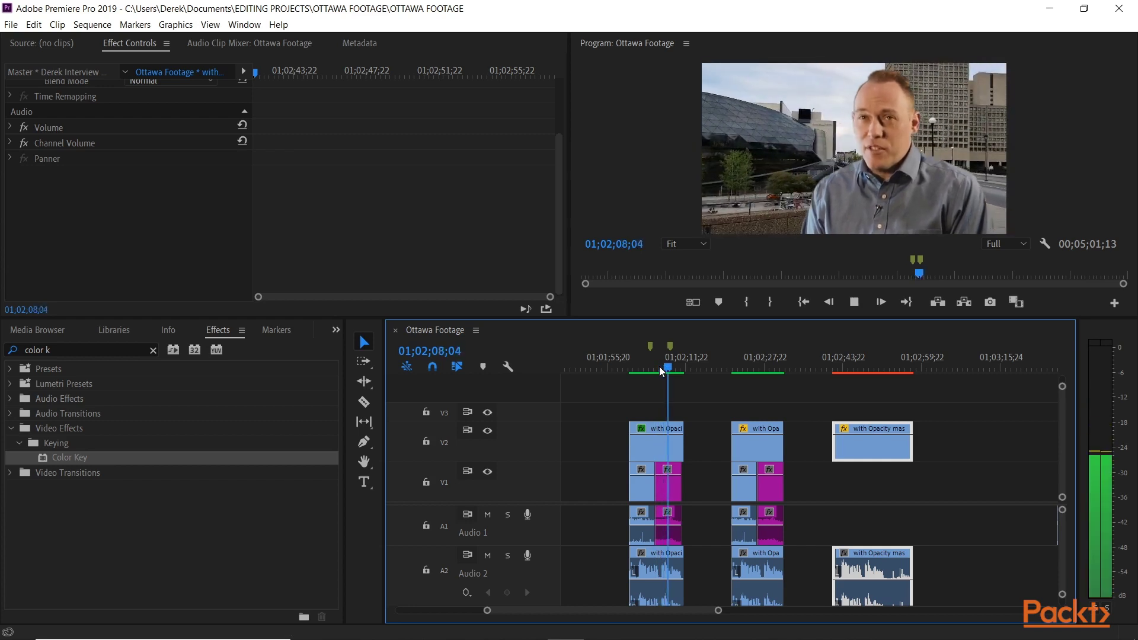
{"action": "left_click", "coordinate": [658, 367]}
Compare the unkeyed green-screen third clip against the keyed first clip, then clear the effects search.
{"action": "left_click", "coordinate": [857, 362]}
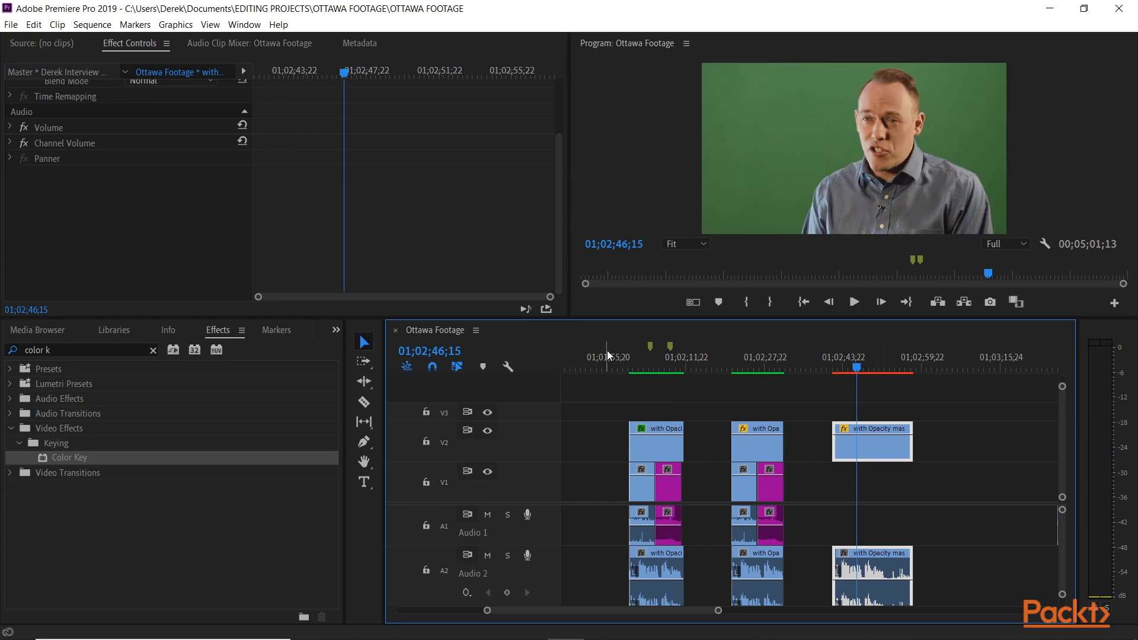
{"action": "left_click", "coordinate": [656, 356]}
{"action": "left_click", "coordinate": [851, 357]}
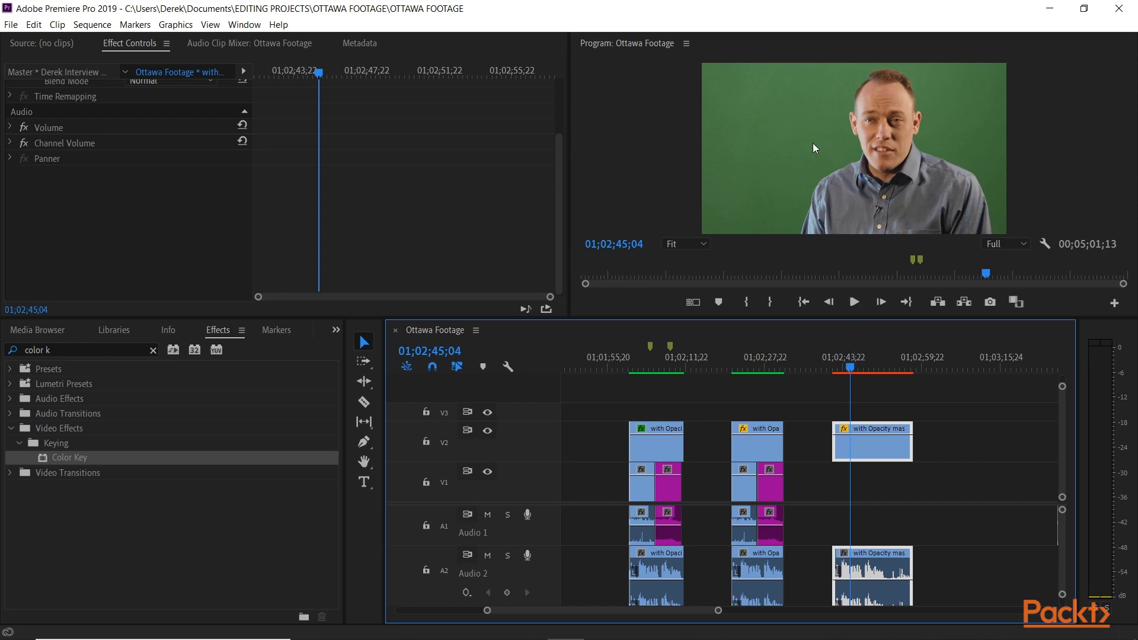
{"action": "left_click", "coordinate": [657, 356]}
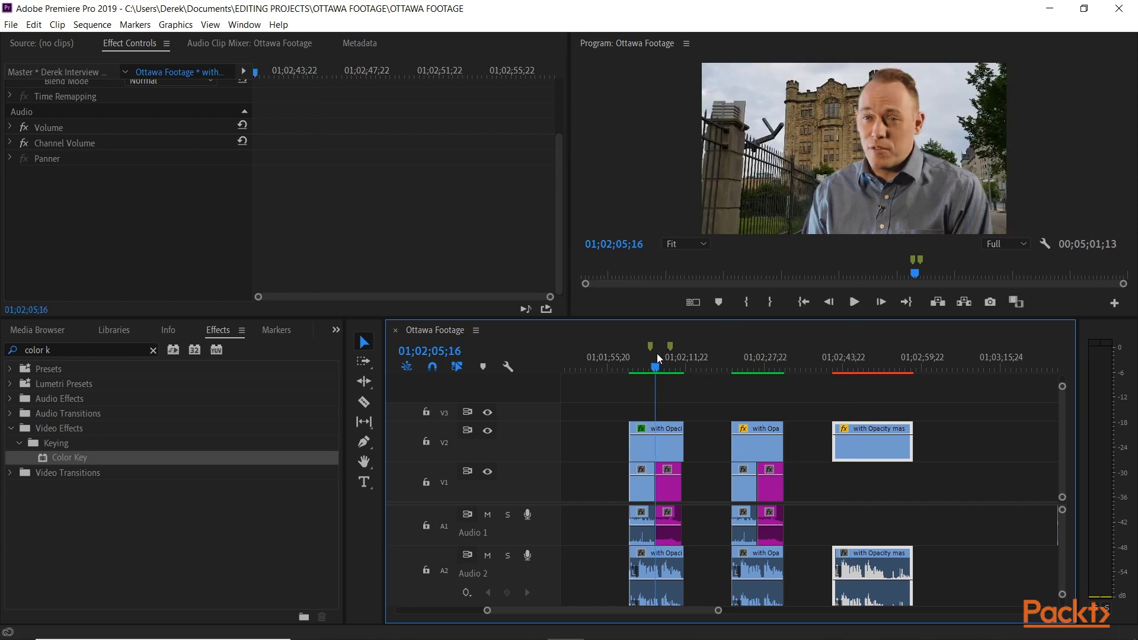
{"action": "left_click", "coordinate": [855, 364]}
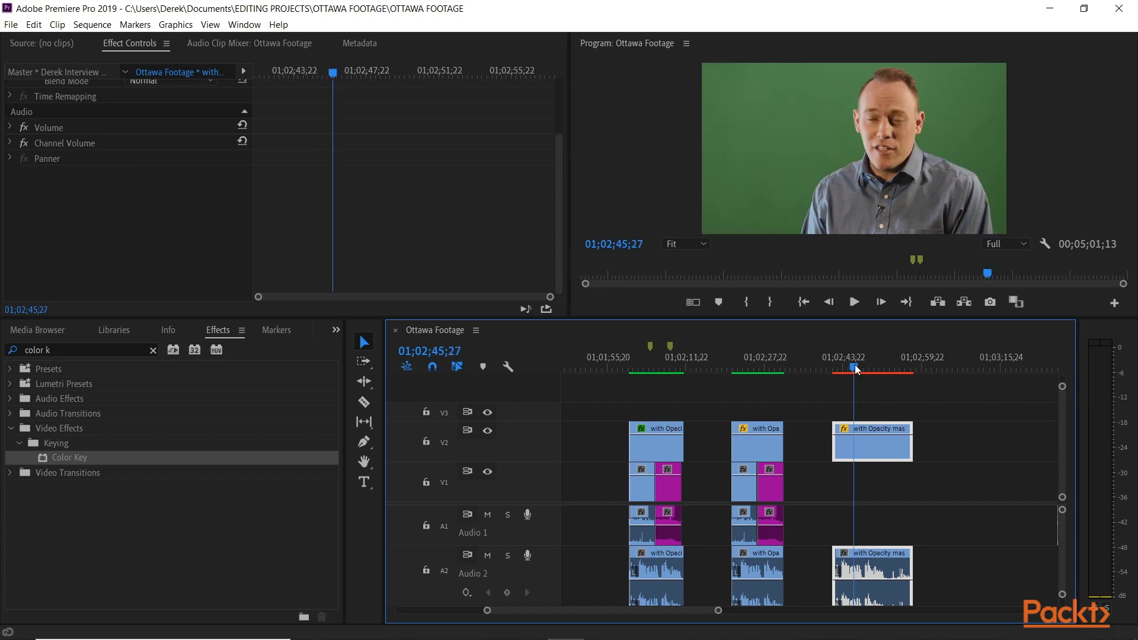
{"action": "left_click", "coordinate": [155, 350]}
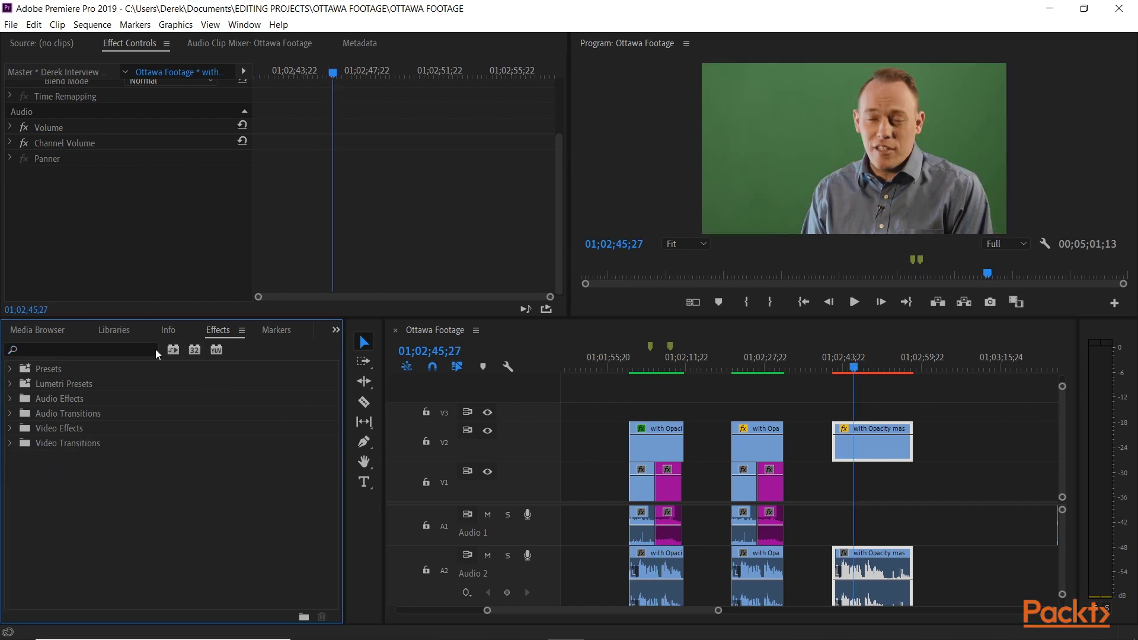
Browse Video Effects > Keying through Alpha Adjust, Luma Key, Color Key and Ultra Key, selecting Color Key.
{"action": "left_click", "coordinate": [10, 429]}
{"action": "scroll", "coordinate": [186, 442], "scroll_direction": "down", "scroll_amount": 3}
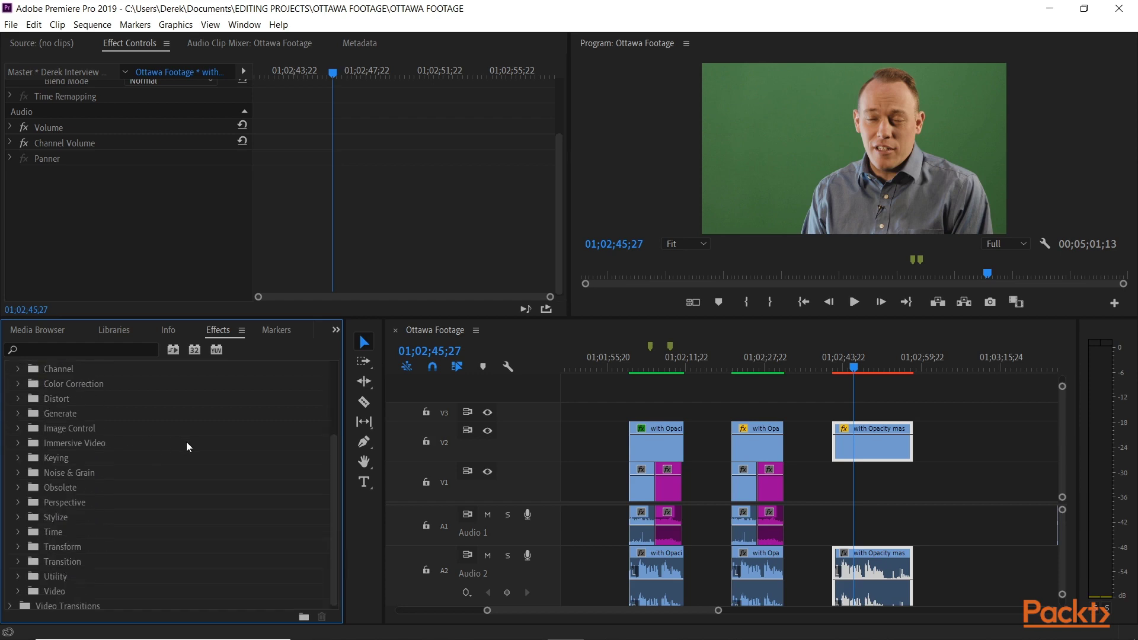
{"action": "left_click", "coordinate": [18, 458]}
{"action": "scroll", "coordinate": [170, 457], "scroll_direction": "down", "scroll_amount": 1}
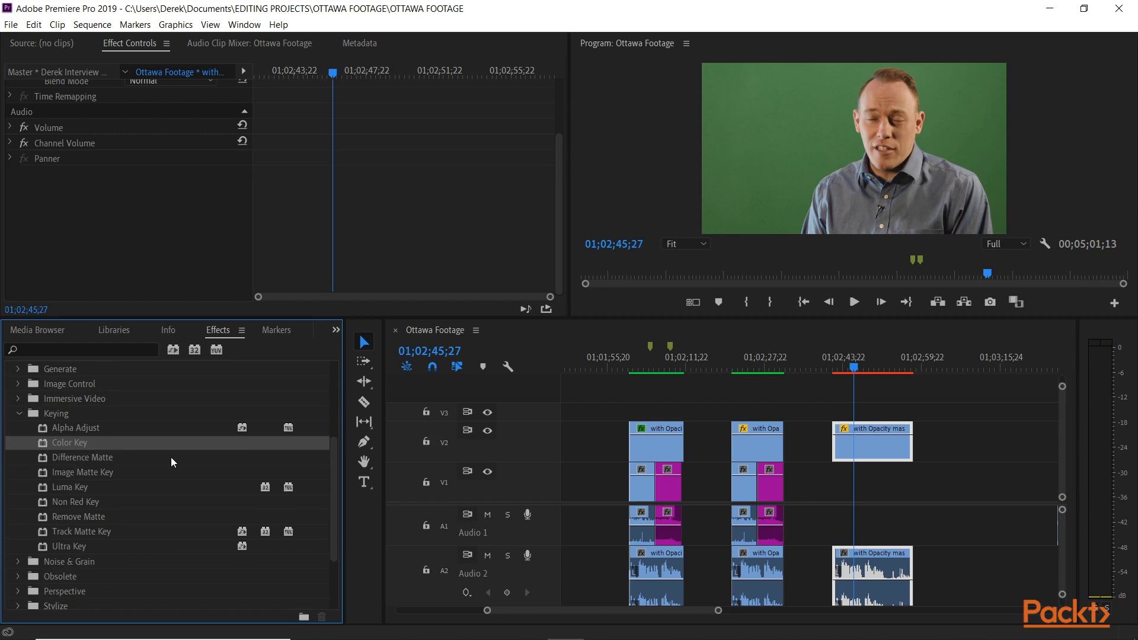
{"action": "left_click", "coordinate": [69, 429]}
{"action": "left_click", "coordinate": [67, 486]}
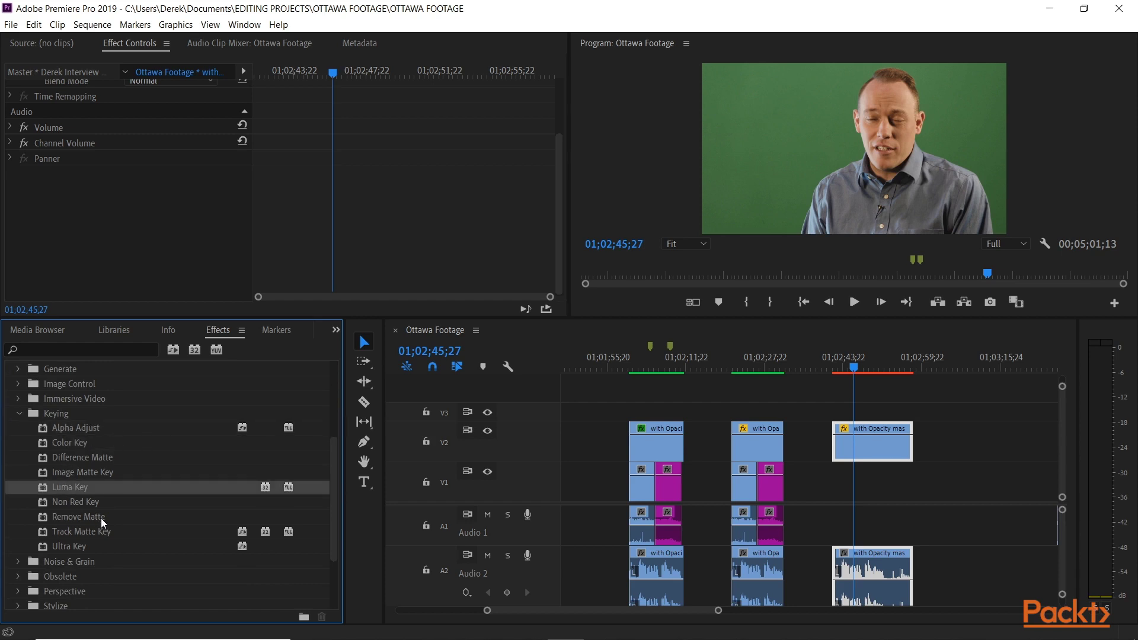
{"action": "left_click", "coordinate": [77, 441]}
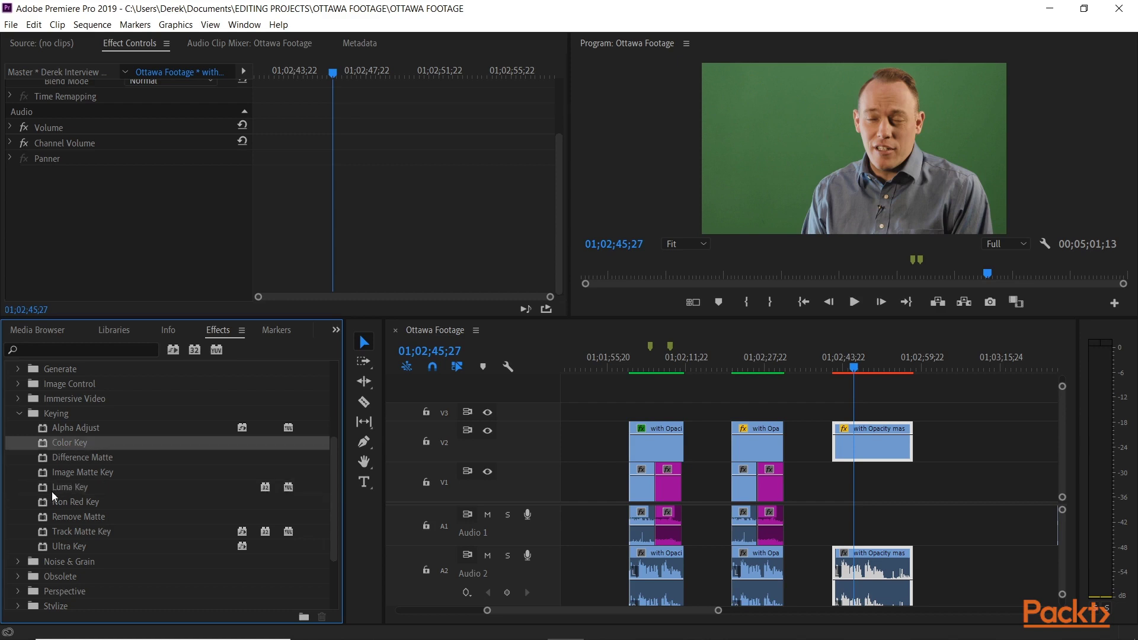
{"action": "left_click", "coordinate": [41, 542]}
{"action": "left_click", "coordinate": [42, 485]}
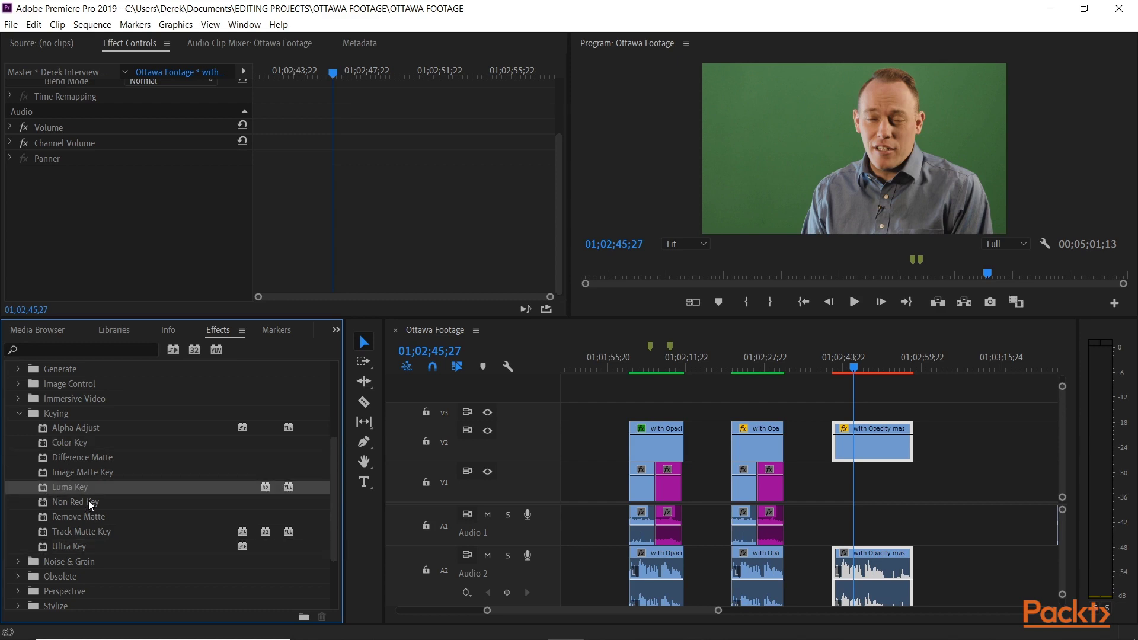
{"action": "left_click", "coordinate": [40, 444]}
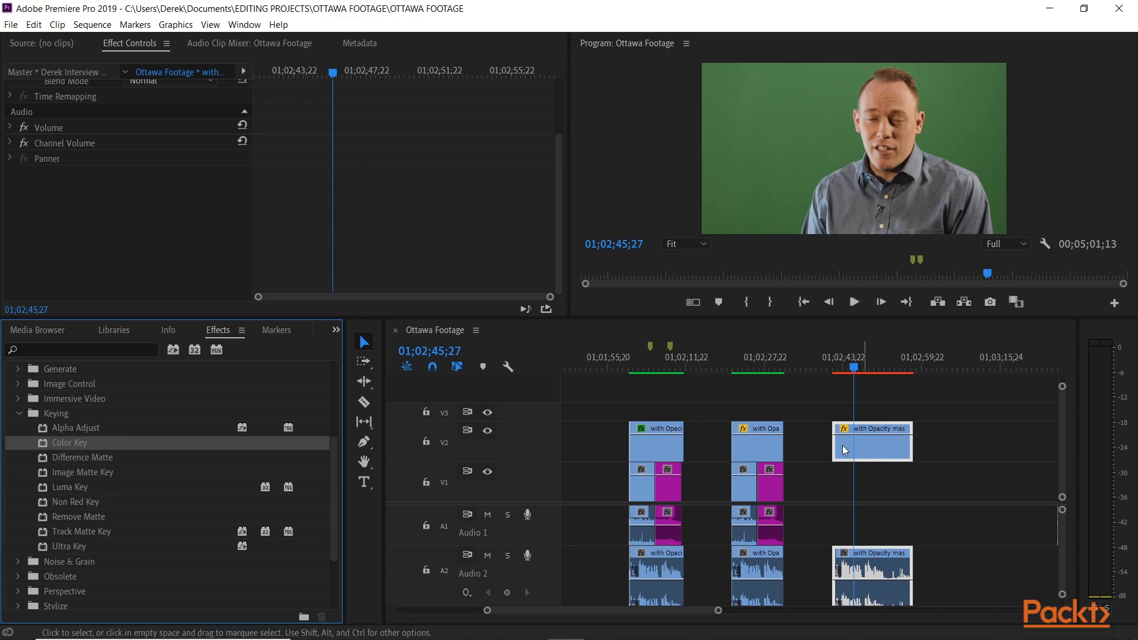
Apply Color Key to the third interview clip and bring its settings into focus.
{"action": "double_click", "coordinate": [42, 442]}
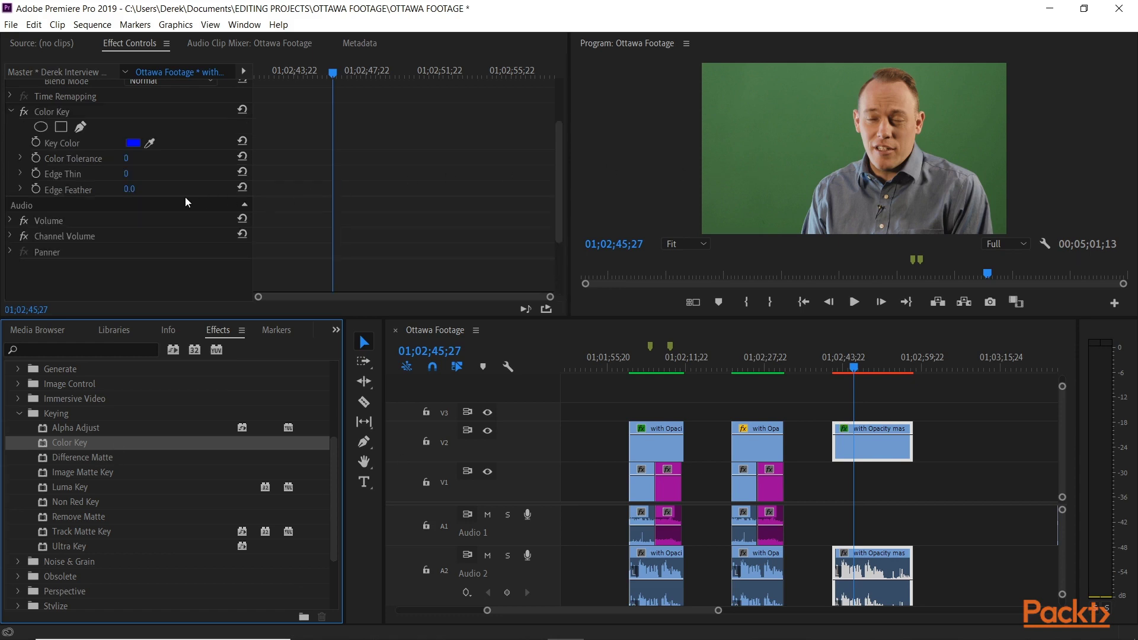
{"action": "scroll", "coordinate": [185, 197], "scroll_direction": "up", "scroll_amount": 5}
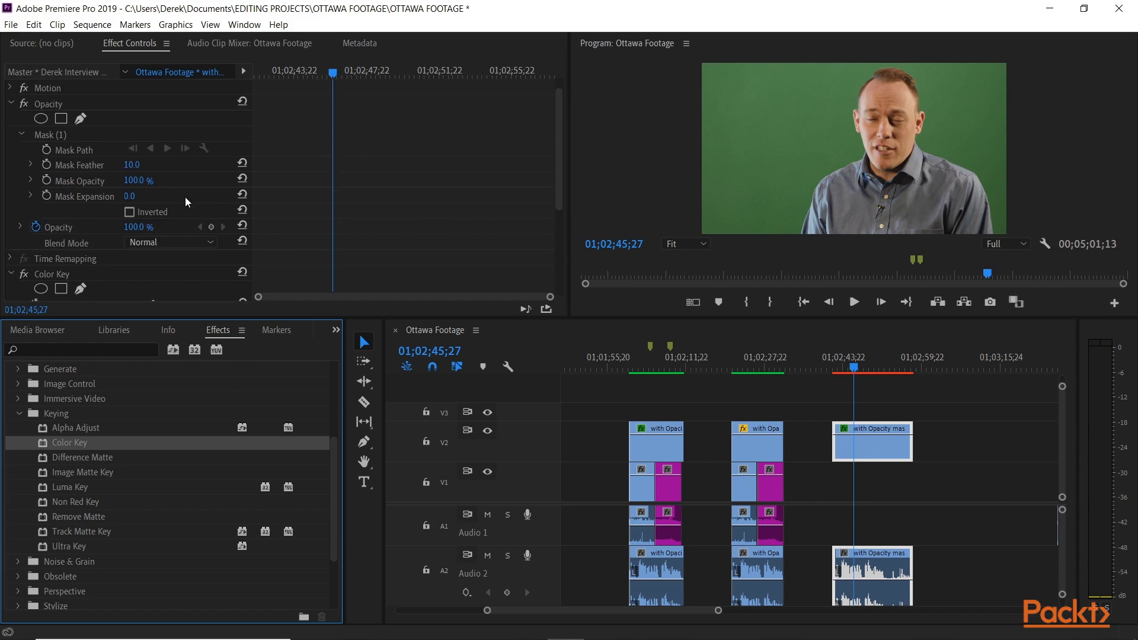
{"action": "left_click", "coordinate": [12, 105]}
{"action": "left_click", "coordinate": [79, 133]}
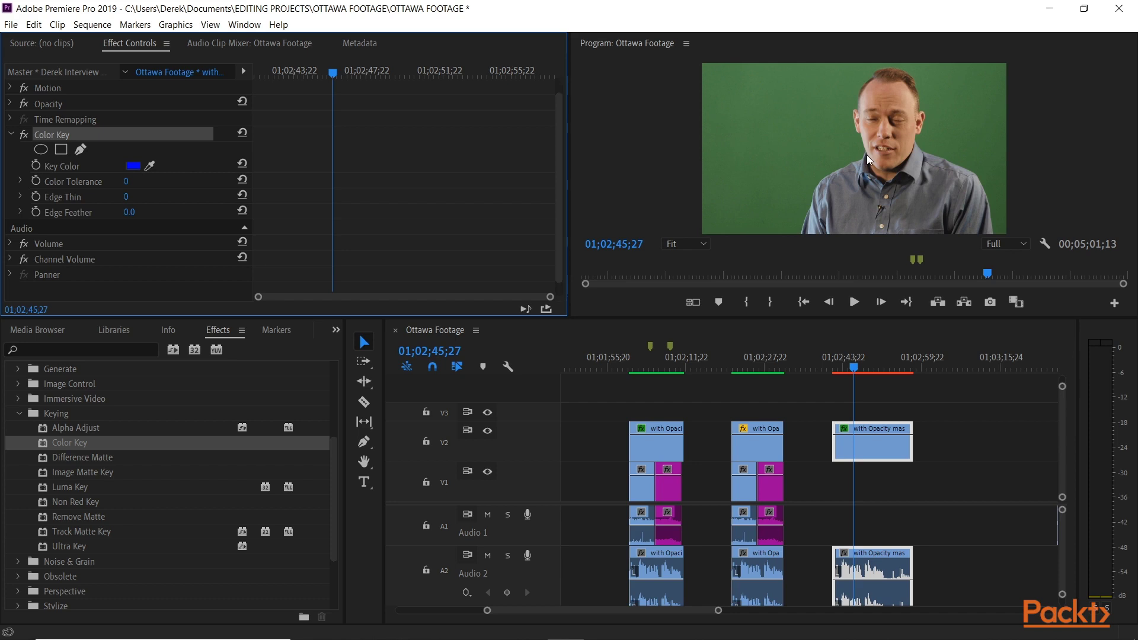
Eyedrop the backdrop as Key Color, test a higher Color Tolerance, then undo it.
{"action": "left_click_drag", "start_coordinate": [150, 171], "coordinate": [856, 192]}
{"action": "left_click", "coordinate": [20, 180]}
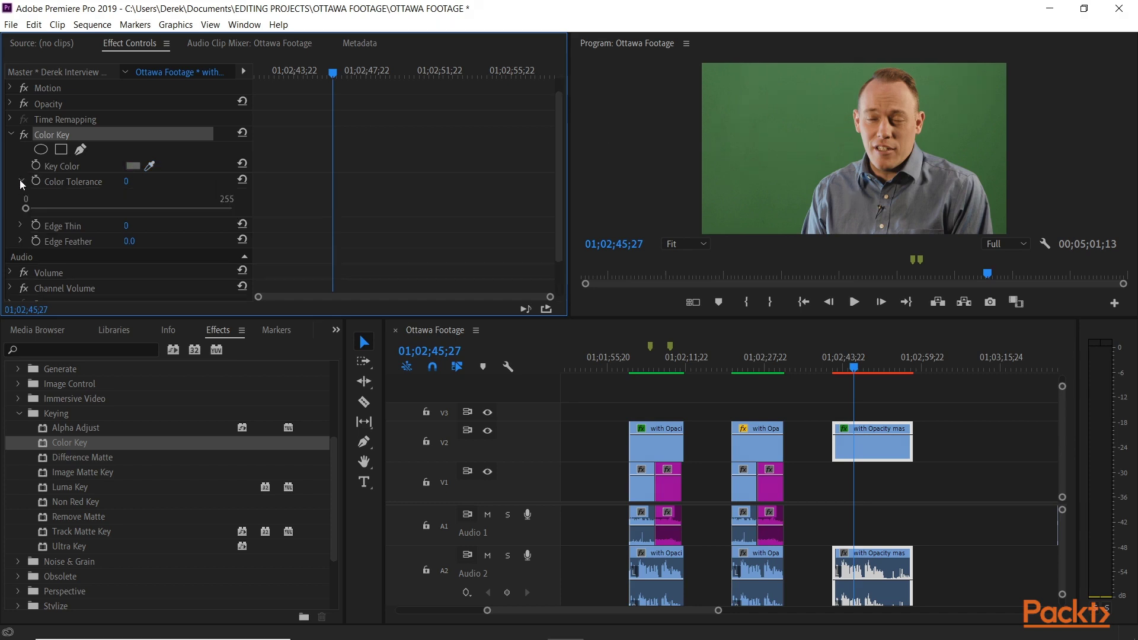
{"action": "left_click_drag", "start_coordinate": [28, 208], "coordinate": [65, 204]}
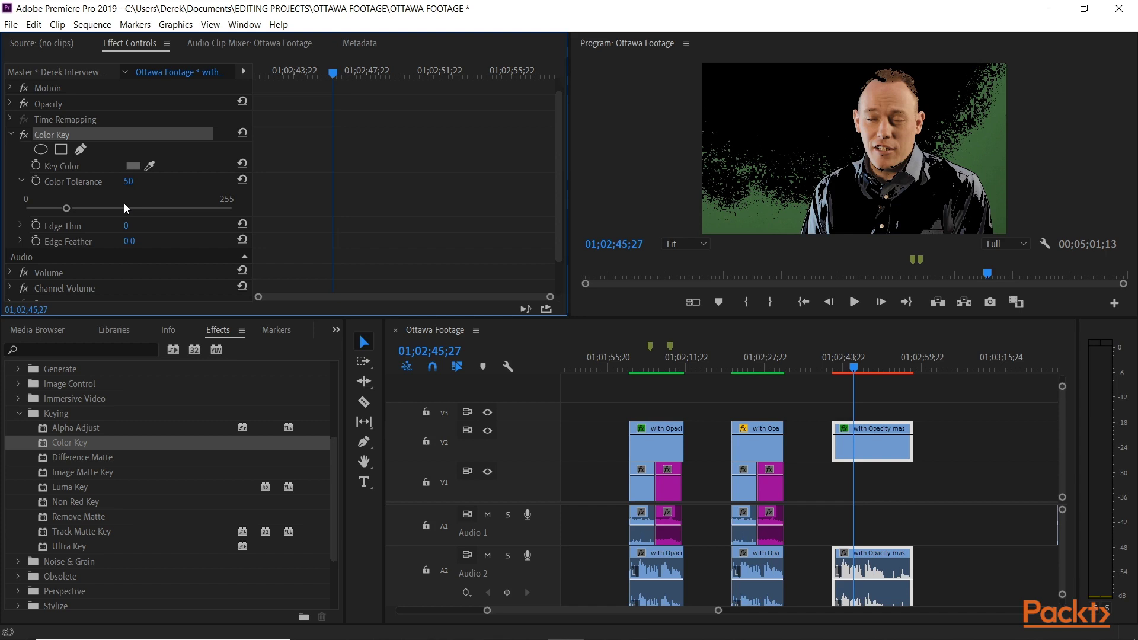
{"action": "key", "text": "ctrl+z"}
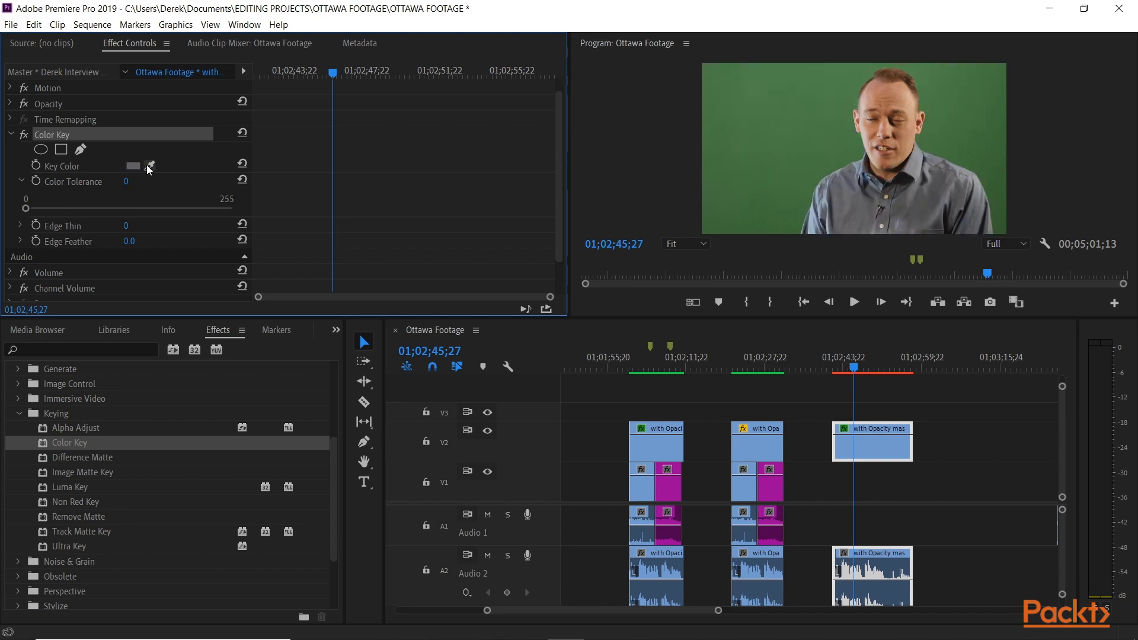
Resample the green backdrop as Key Color and settle Color Tolerance at 32 after trying 33 and 31.
{"action": "left_click_drag", "start_coordinate": [151, 162], "coordinate": [860, 156]}
{"action": "left_click_drag", "start_coordinate": [854, 369], "coordinate": [858, 368]}
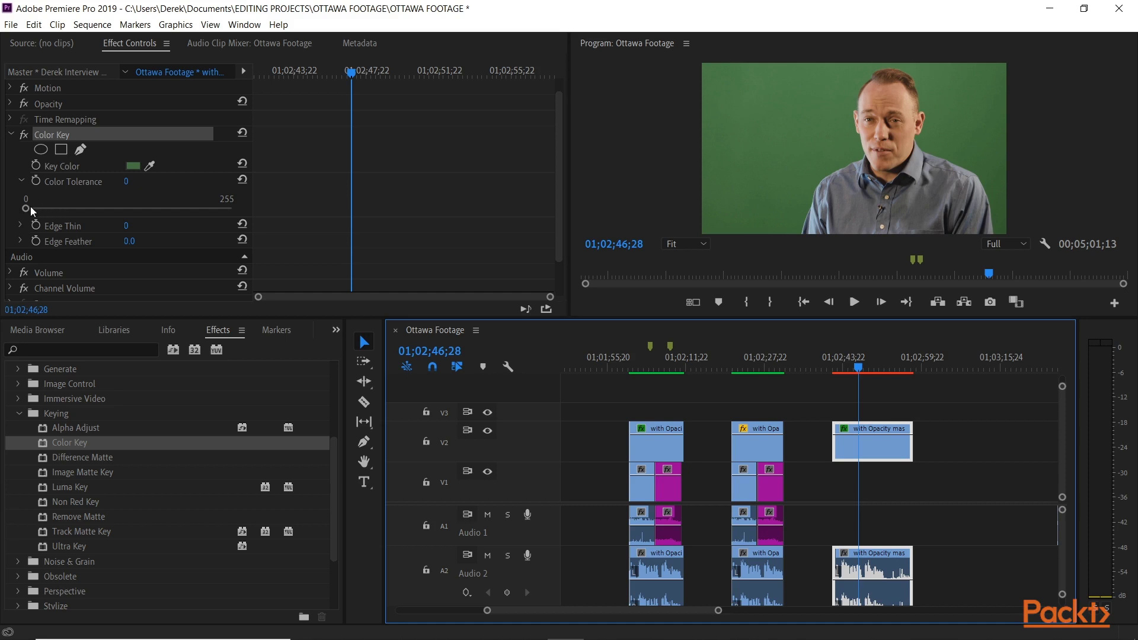
{"action": "left_click_drag", "start_coordinate": [26, 212], "coordinate": [54, 214]}
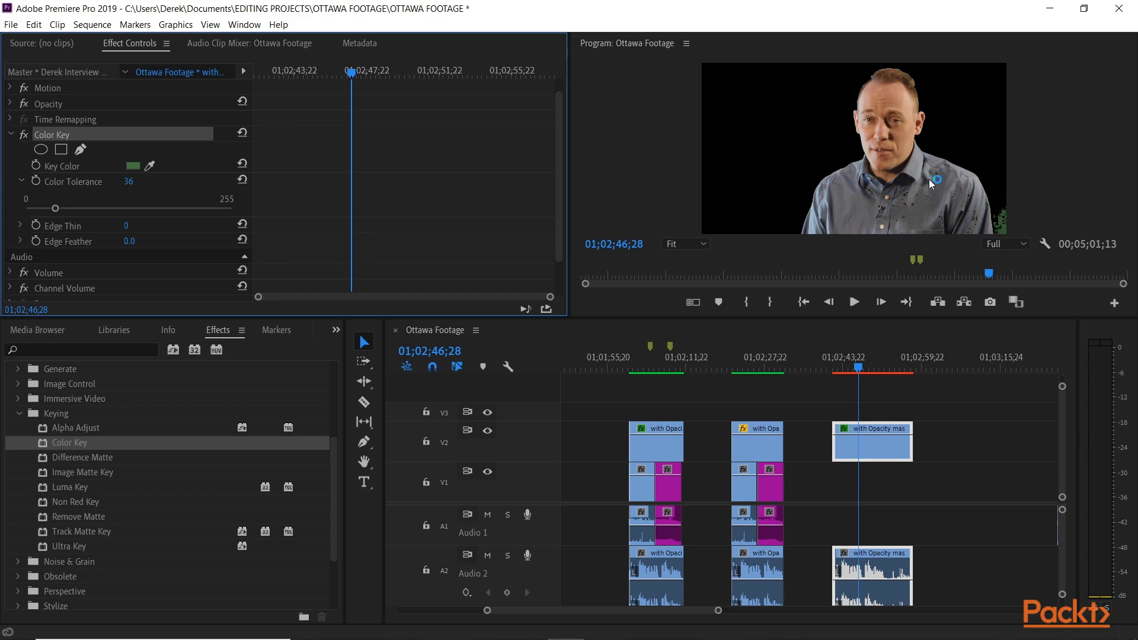
{"action": "left_click", "coordinate": [129, 182]}
{"action": "type", "text": "33"}
{"action": "key", "text": "Return"}
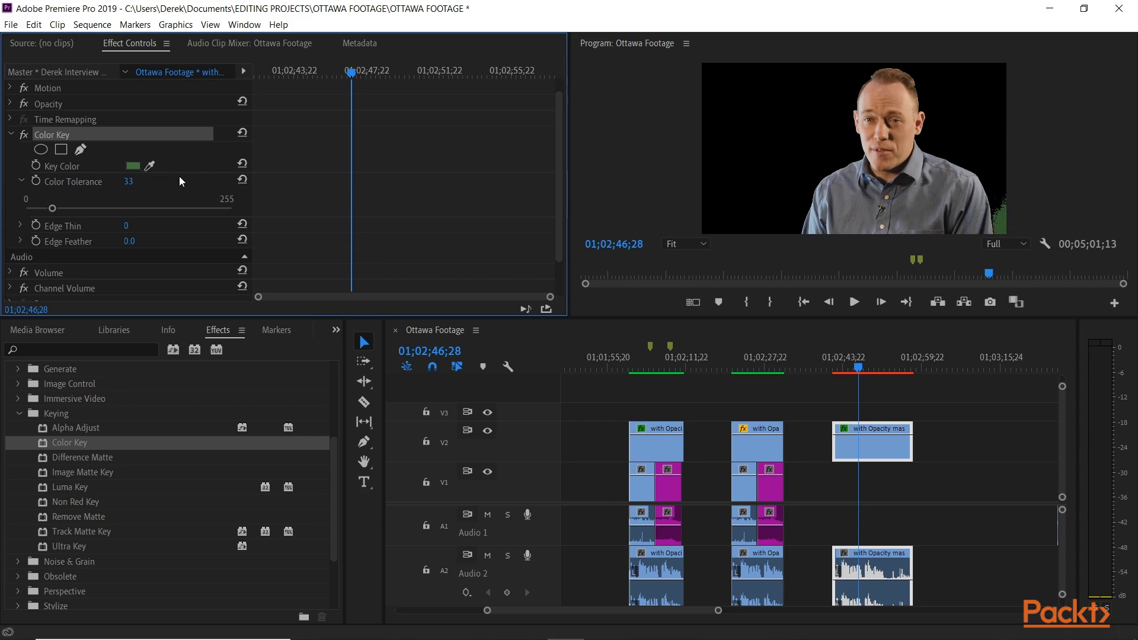
{"action": "left_click", "coordinate": [129, 182]}
{"action": "type", "text": "31"}
{"action": "key", "text": "Return"}
{"action": "left_click", "coordinate": [129, 182]}
{"action": "type", "text": "32"}
{"action": "key", "text": "Return"}
Toggle the Color Key effect off and on to compare the keyed result.
{"action": "left_click", "coordinate": [23, 135]}
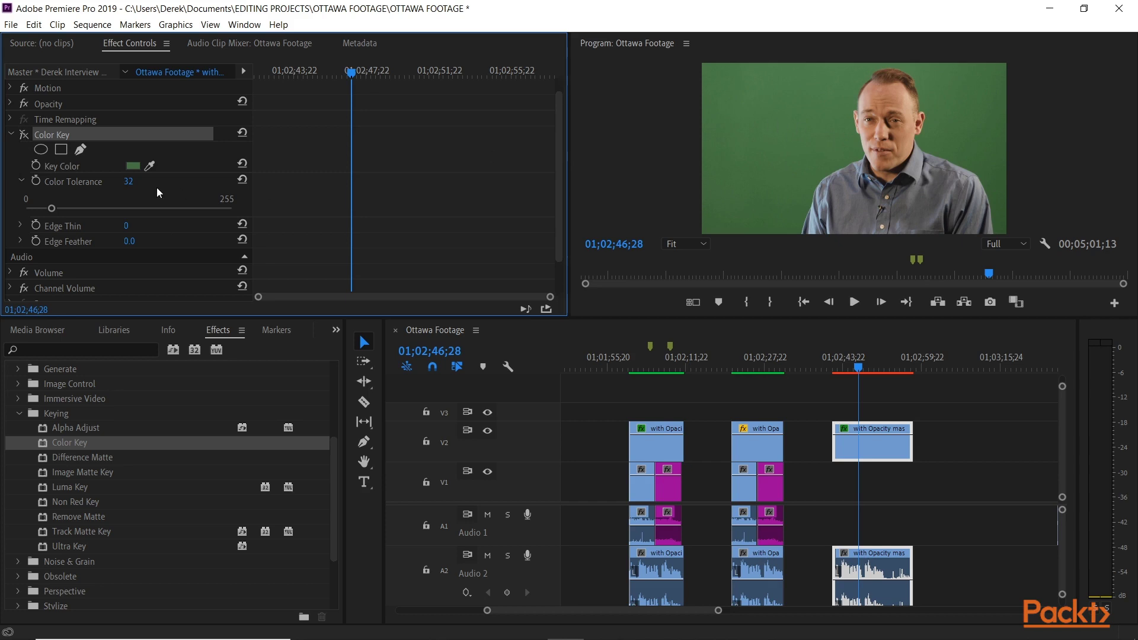
{"action": "left_click", "coordinate": [25, 133]}
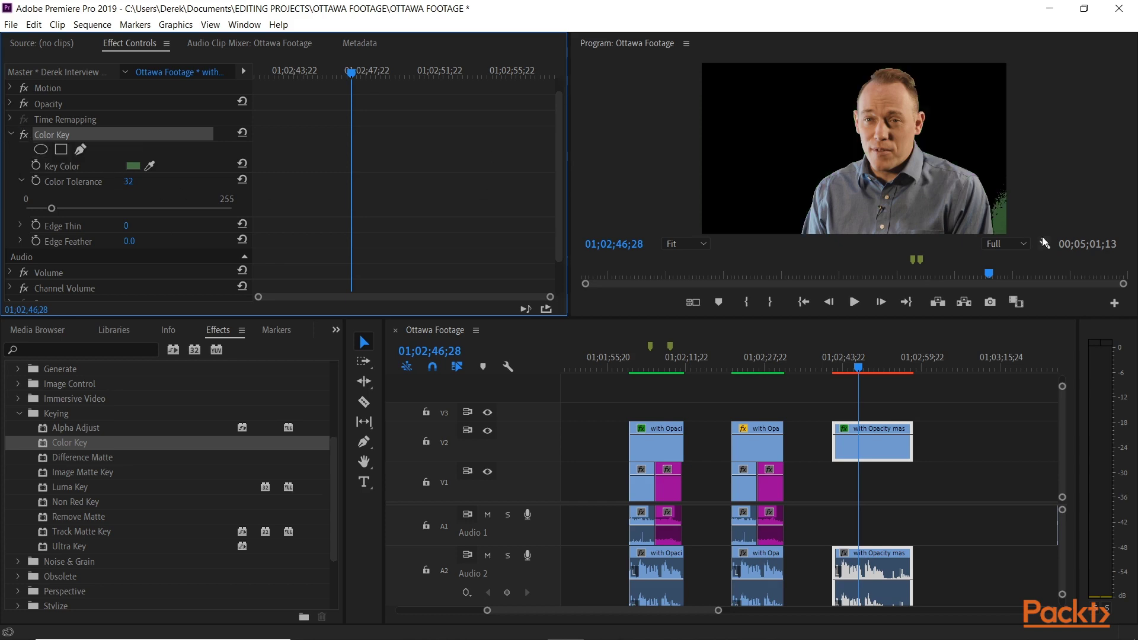
{"action": "left_click", "coordinate": [865, 367]}
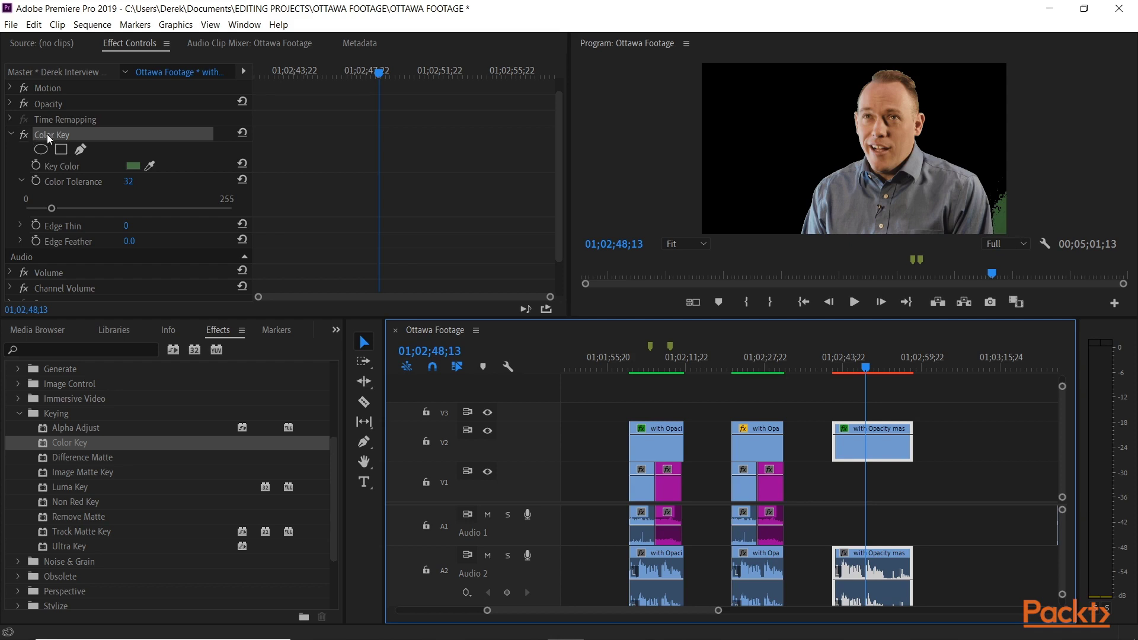
Reset Color Key to defaults and start a new freeform Pen opacity mask.
{"action": "left_click", "coordinate": [242, 133]}
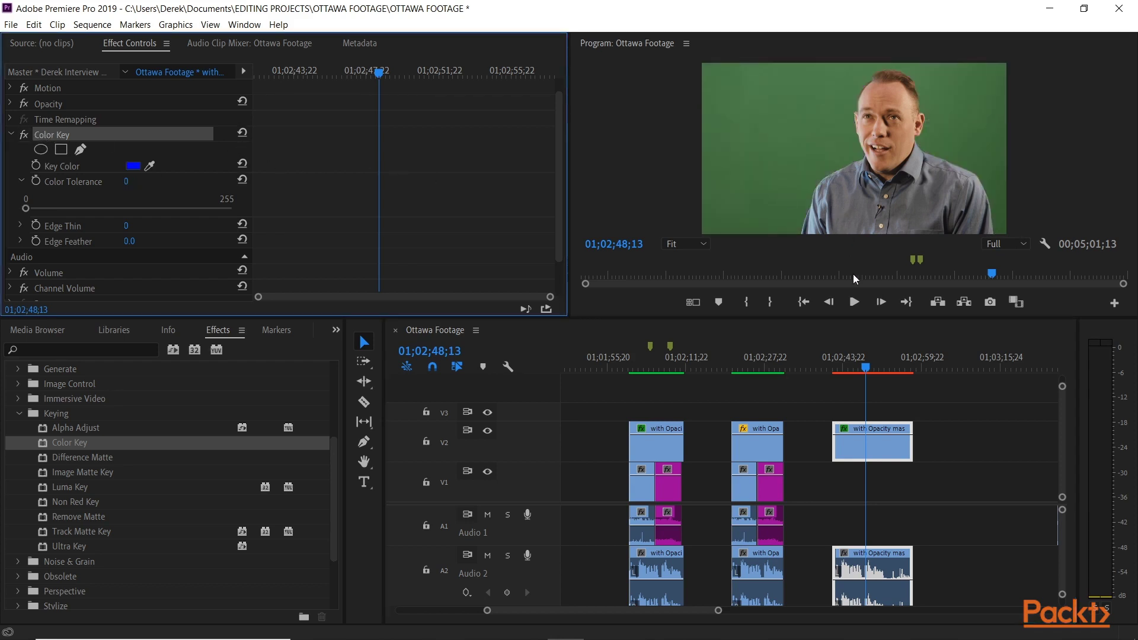
{"action": "left_click", "coordinate": [11, 134]}
{"action": "left_click", "coordinate": [13, 120]}
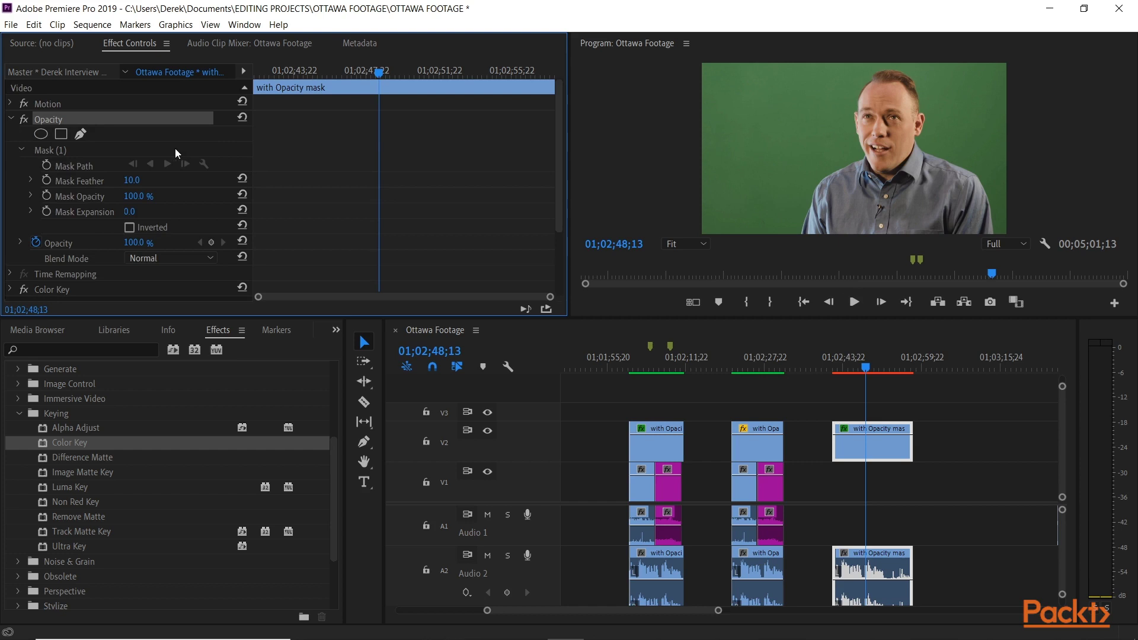
{"action": "left_click", "coordinate": [80, 136]}
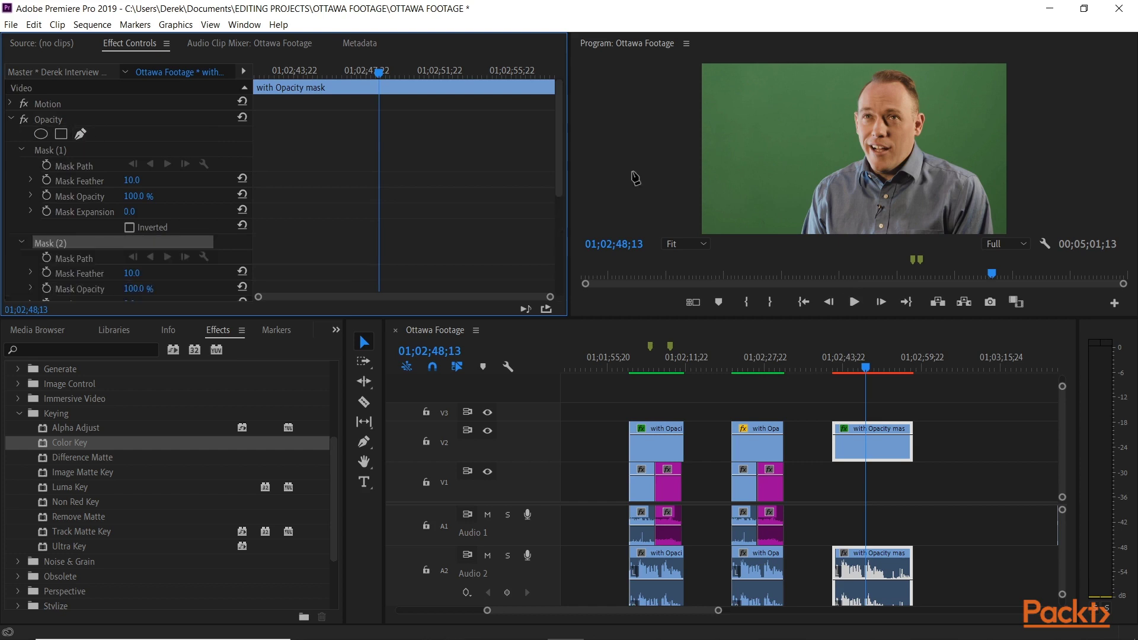
Draw the Pen mask around the speaker's head and hide the V1 background track.
{"action": "left_click", "coordinate": [795, 230]}
{"action": "left_click", "coordinate": [801, 200]}
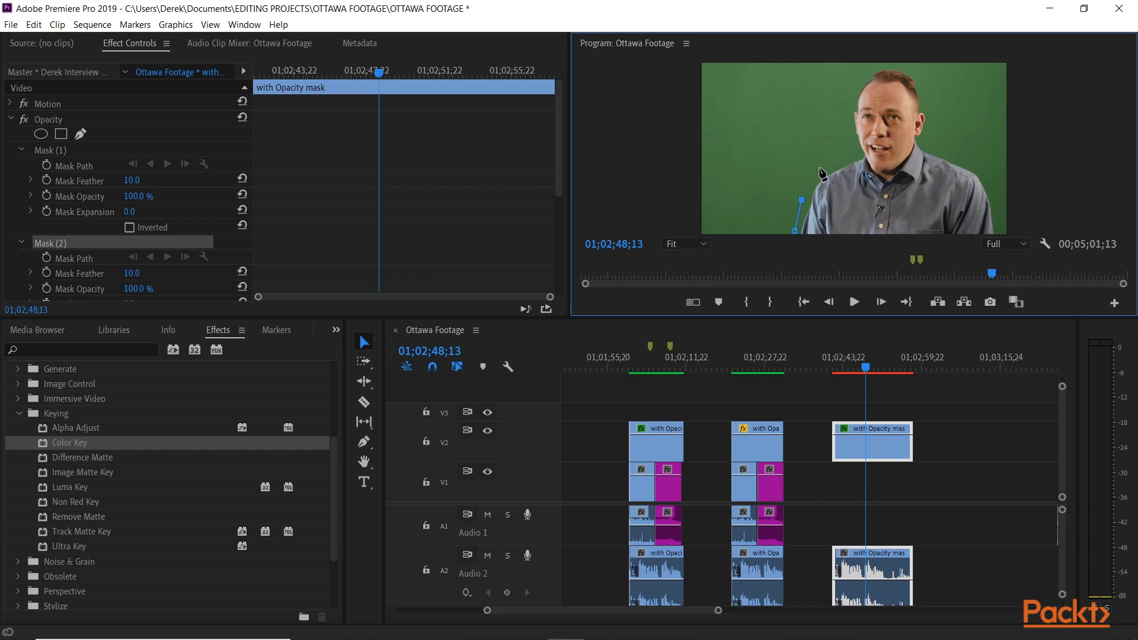
{"action": "left_click", "coordinate": [821, 170]}
{"action": "left_click", "coordinate": [856, 153]}
{"action": "left_click", "coordinate": [849, 126]}
{"action": "left_click", "coordinate": [846, 92]}
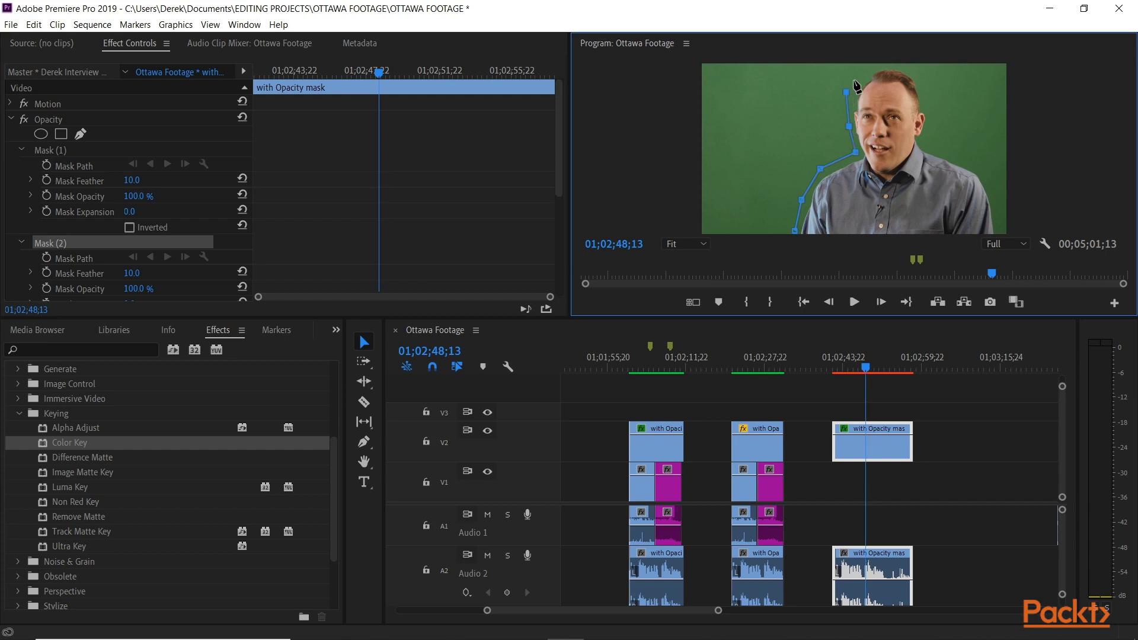
{"action": "left_click", "coordinate": [864, 70]}
{"action": "left_click", "coordinate": [899, 67]}
{"action": "left_click", "coordinate": [926, 75]}
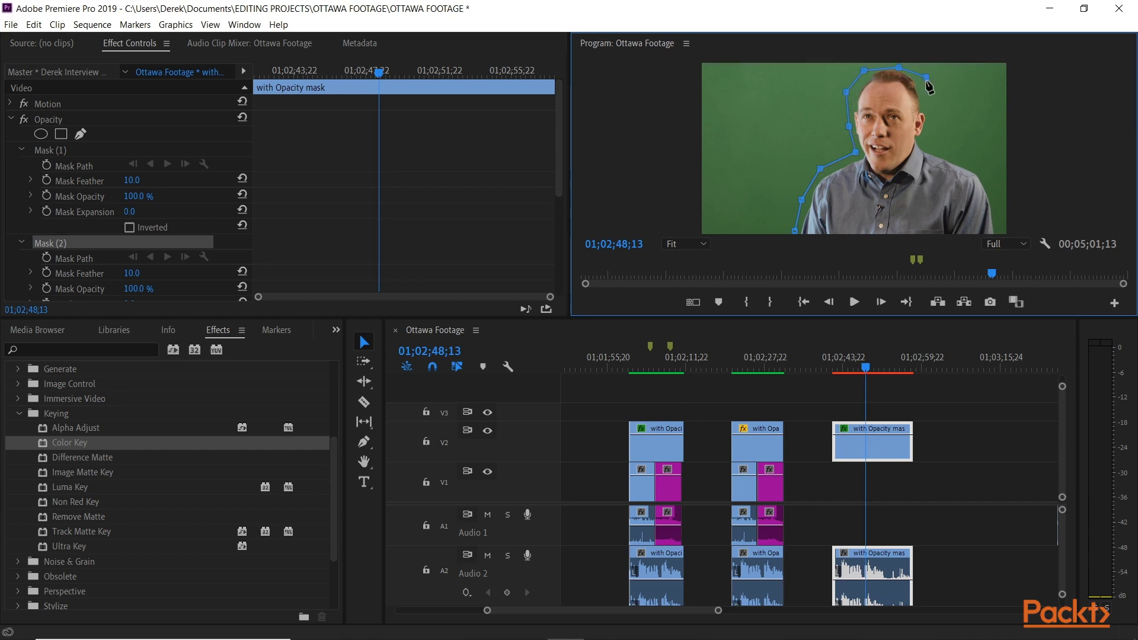
{"action": "left_click", "coordinate": [932, 106]}
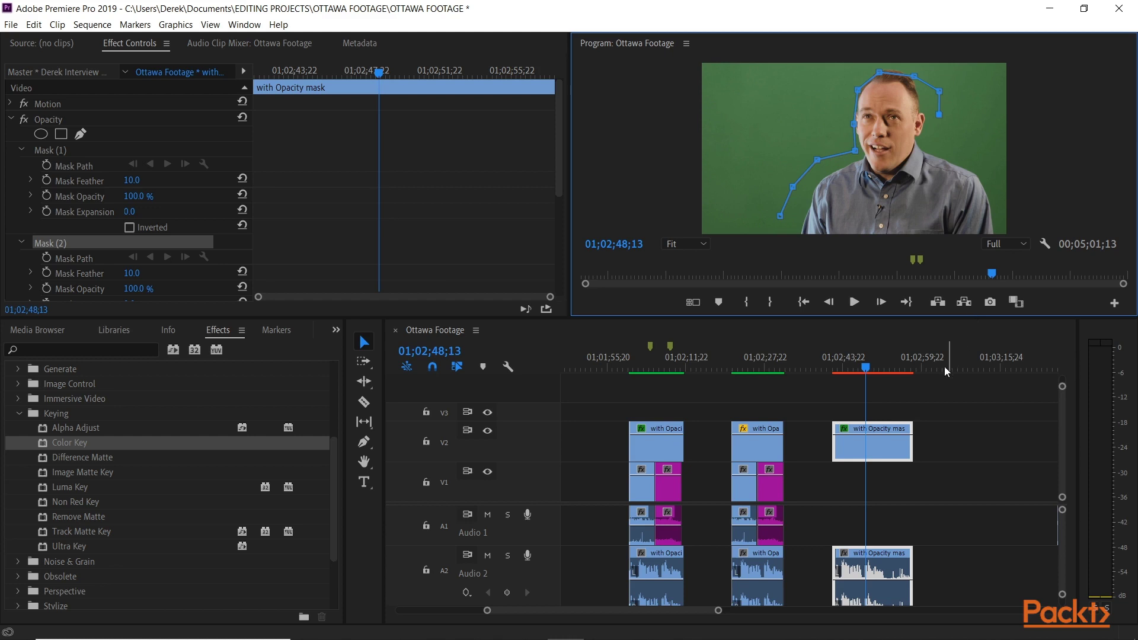
{"action": "left_click", "coordinate": [487, 471]}
{"action": "left_click", "coordinate": [760, 358]}
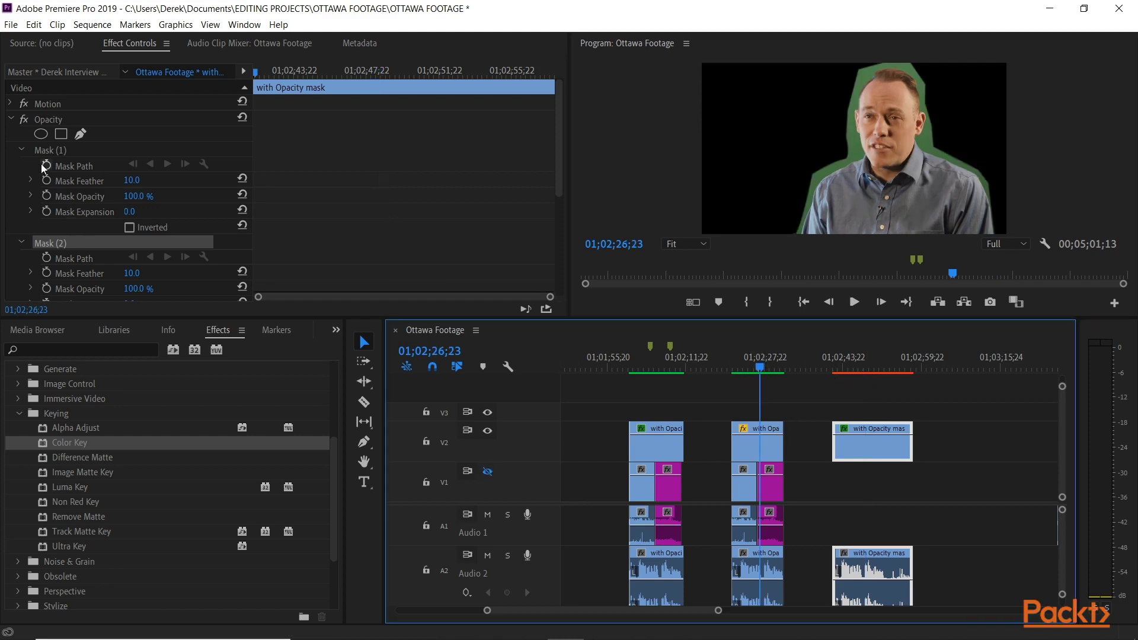
Park the playhead at 01;02;27;06 in the middle clip and select that clip with D.
{"action": "left_click", "coordinate": [133, 152]}
{"action": "left_click", "coordinate": [853, 363]}
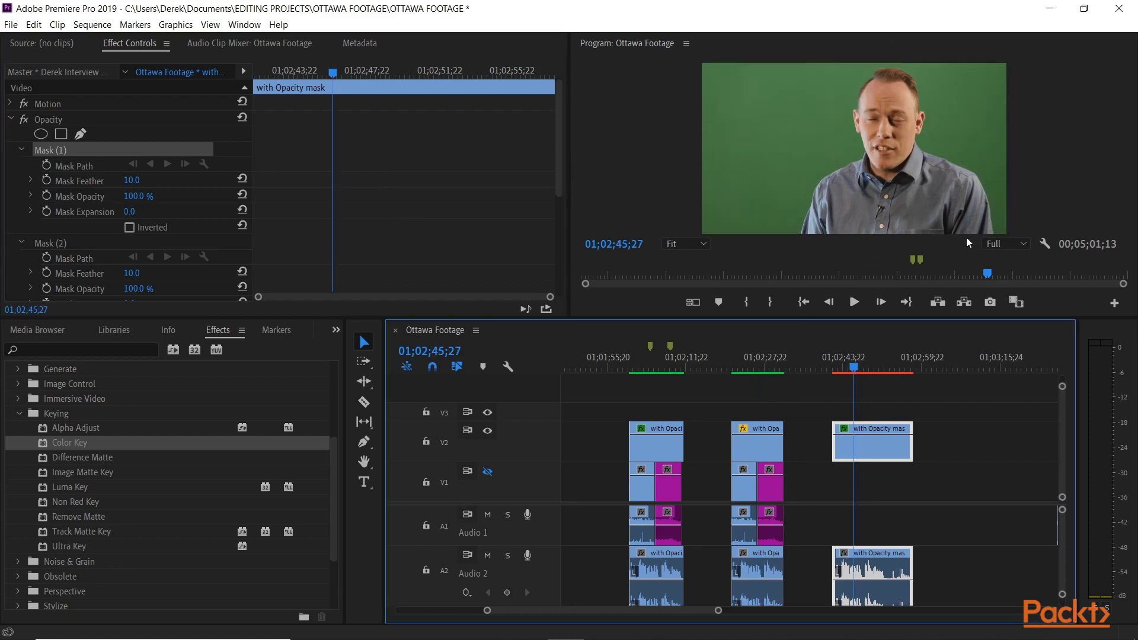
{"action": "left_click", "coordinate": [741, 363]}
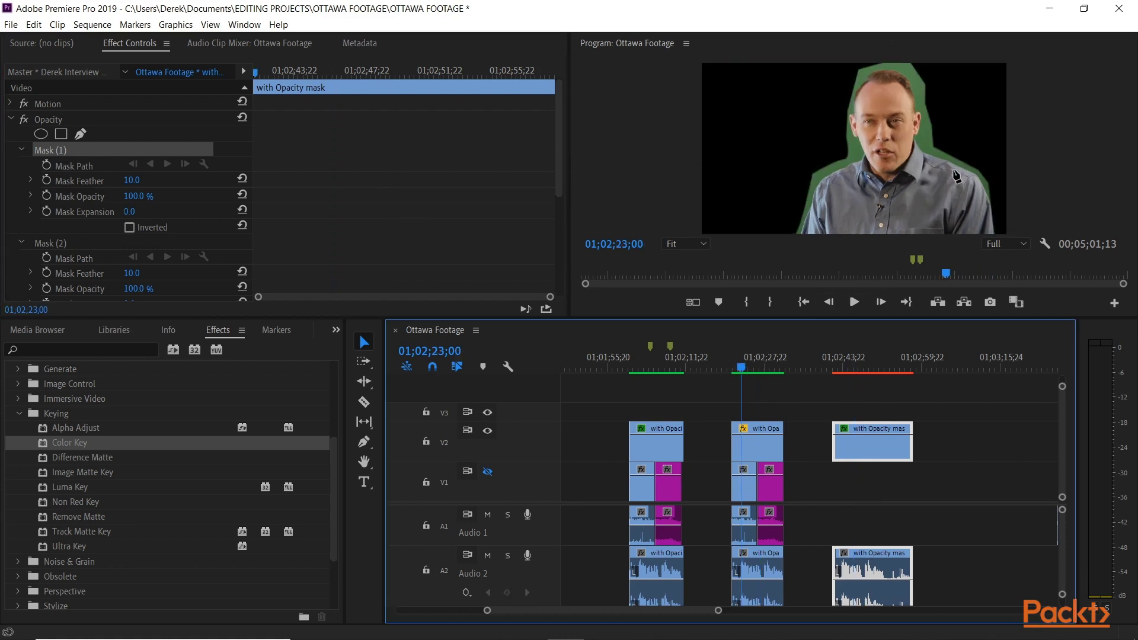
{"action": "left_click", "coordinate": [761, 362]}
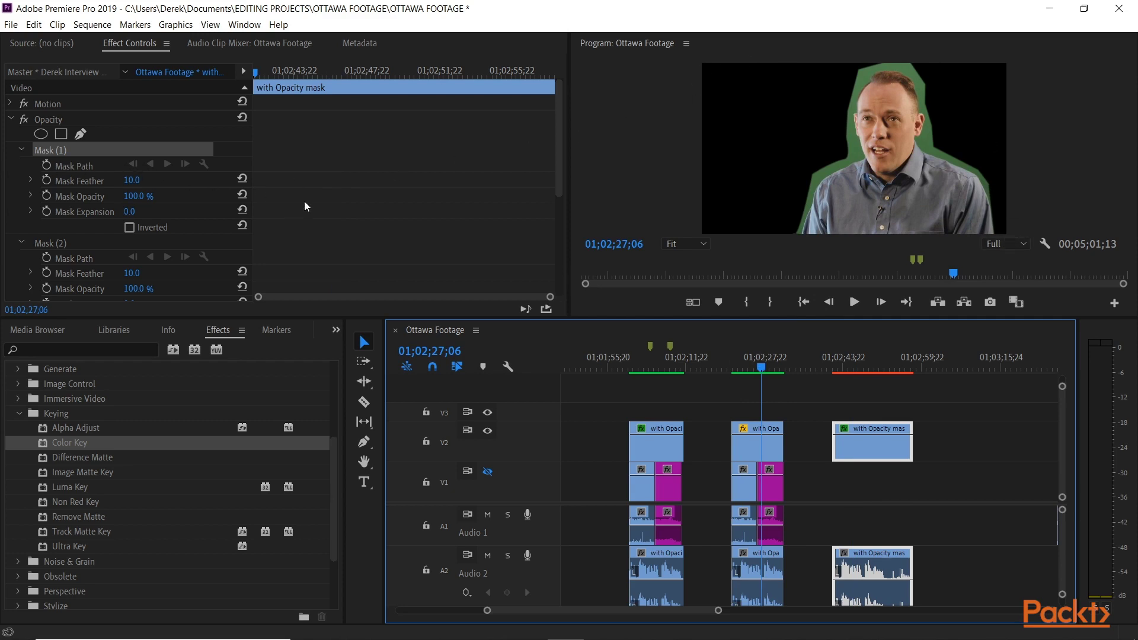
{"action": "key", "text": "d"}
{"action": "left_click", "coordinate": [10, 119]}
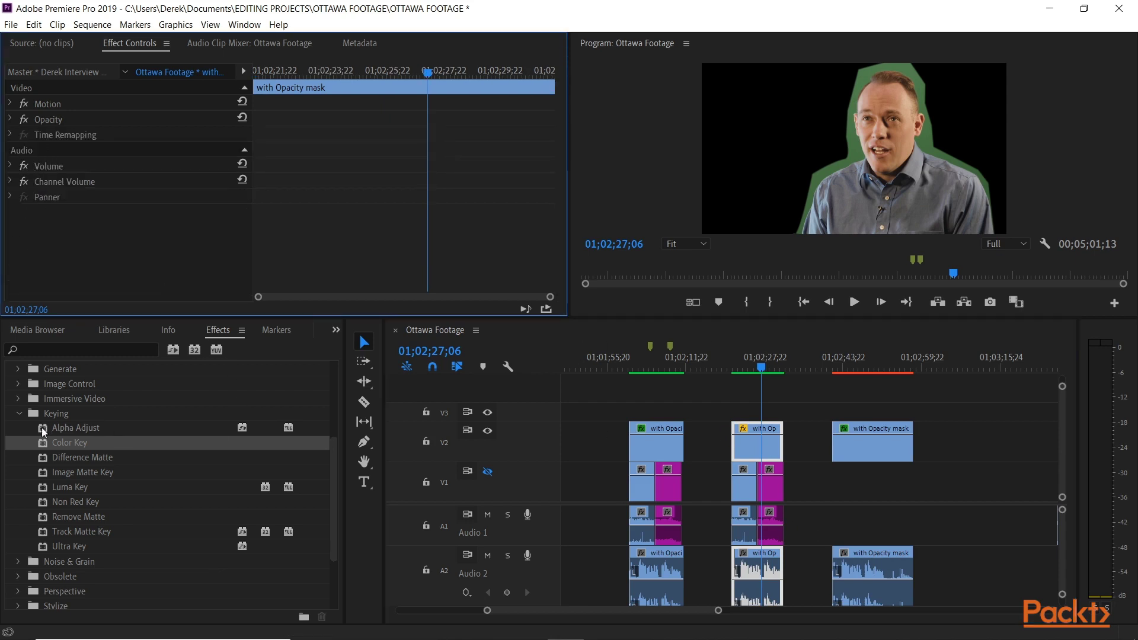
Apply Color Key to the middle clip and eyedrop the green screen as Key Color.
{"action": "double_click", "coordinate": [40, 443]}
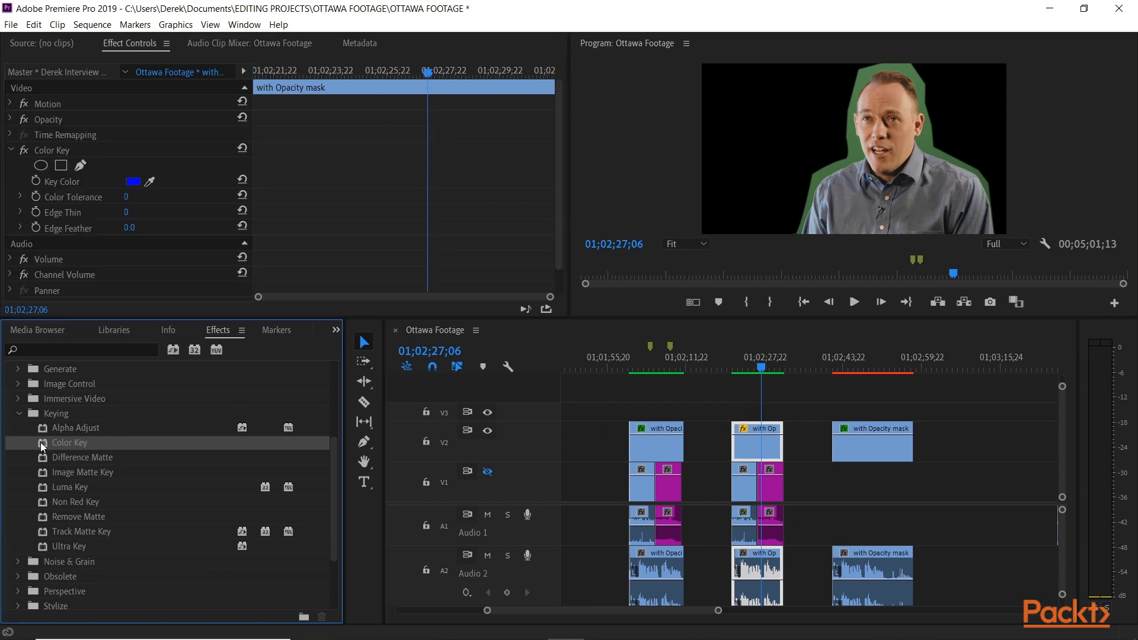
{"action": "left_click", "coordinate": [150, 182]}
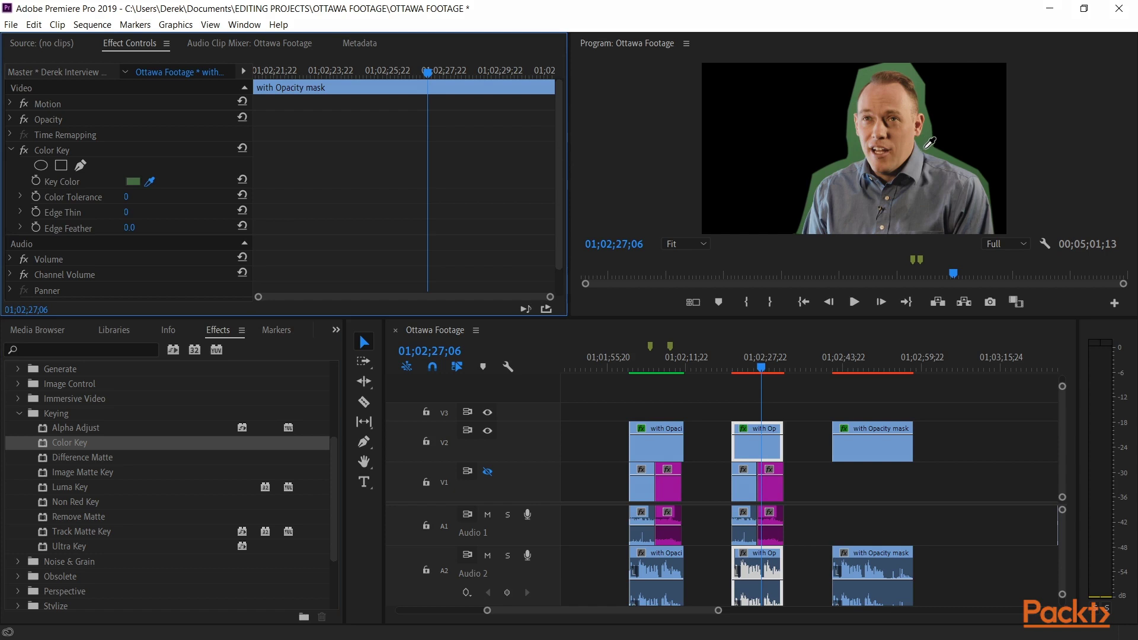
{"action": "left_click", "coordinate": [926, 146]}
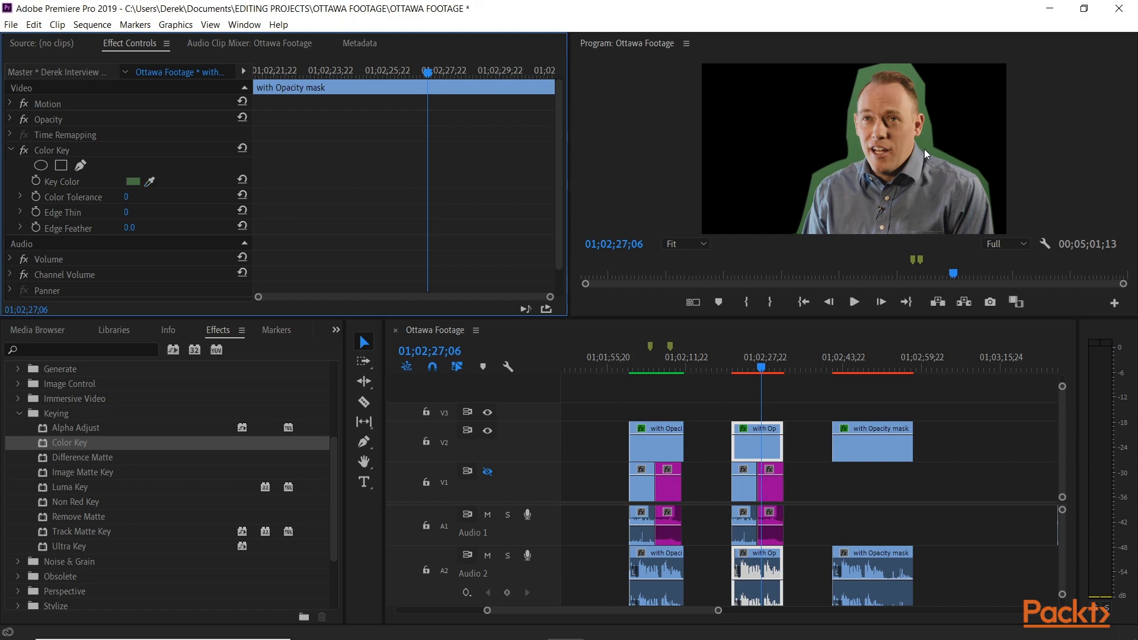
{"action": "left_click", "coordinate": [20, 196]}
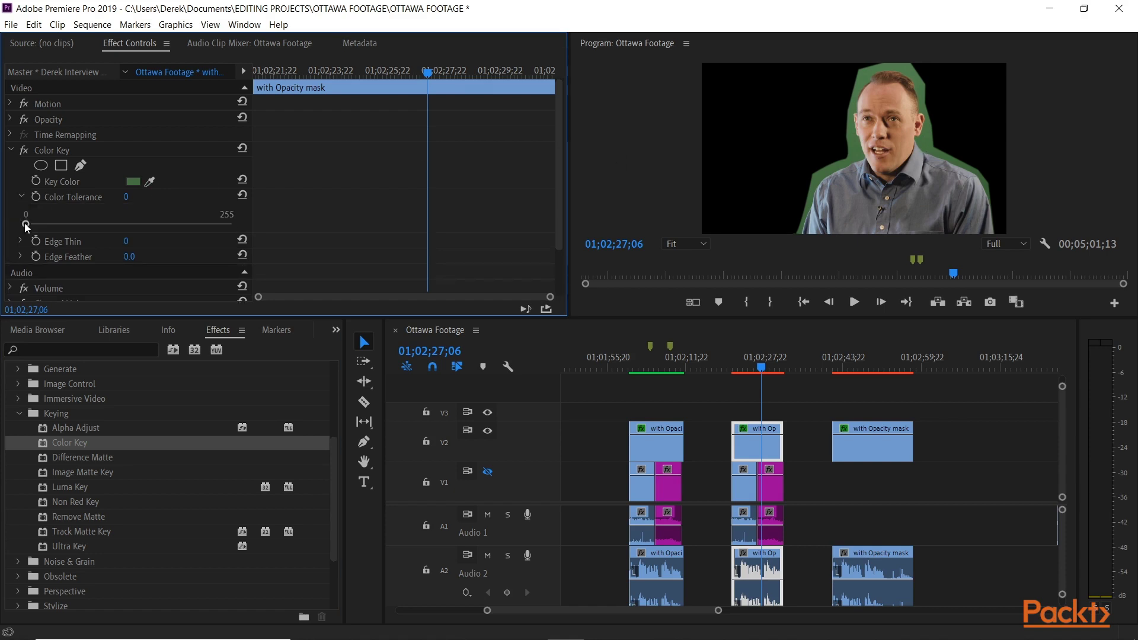
Raise Color Tolerance to 32, try several Edge Thin values before settling on 2, and set Edge Feather 4.3.
{"action": "left_click_drag", "start_coordinate": [26, 224], "coordinate": [44, 221]}
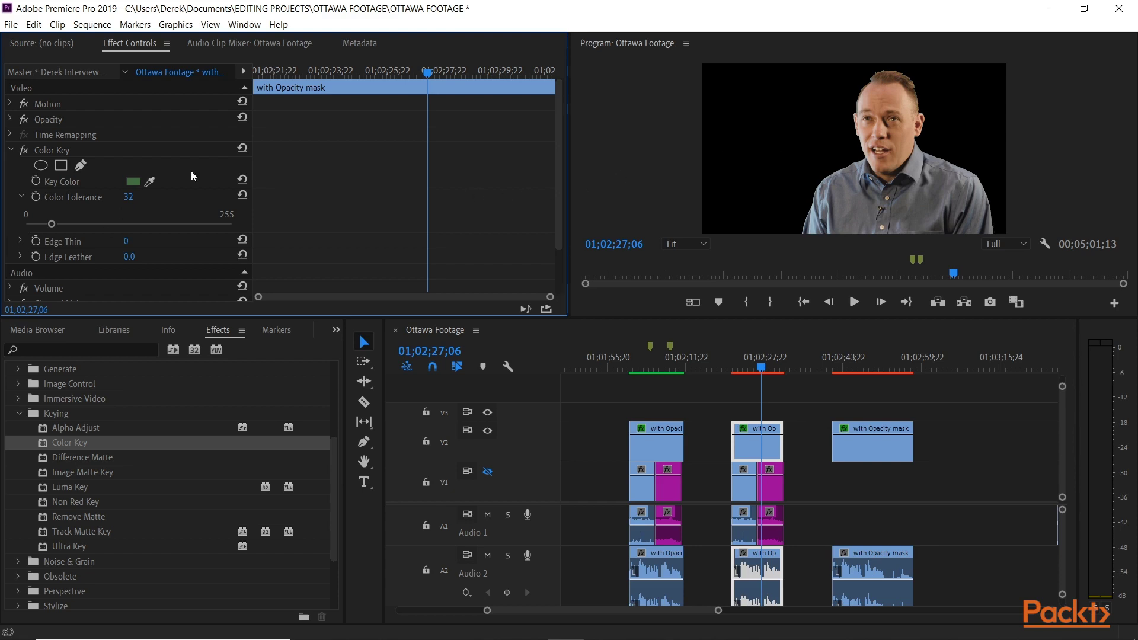
{"action": "scroll", "coordinate": [190, 174], "scroll_direction": "down", "scroll_amount": 3}
{"action": "left_click", "coordinate": [20, 197]}
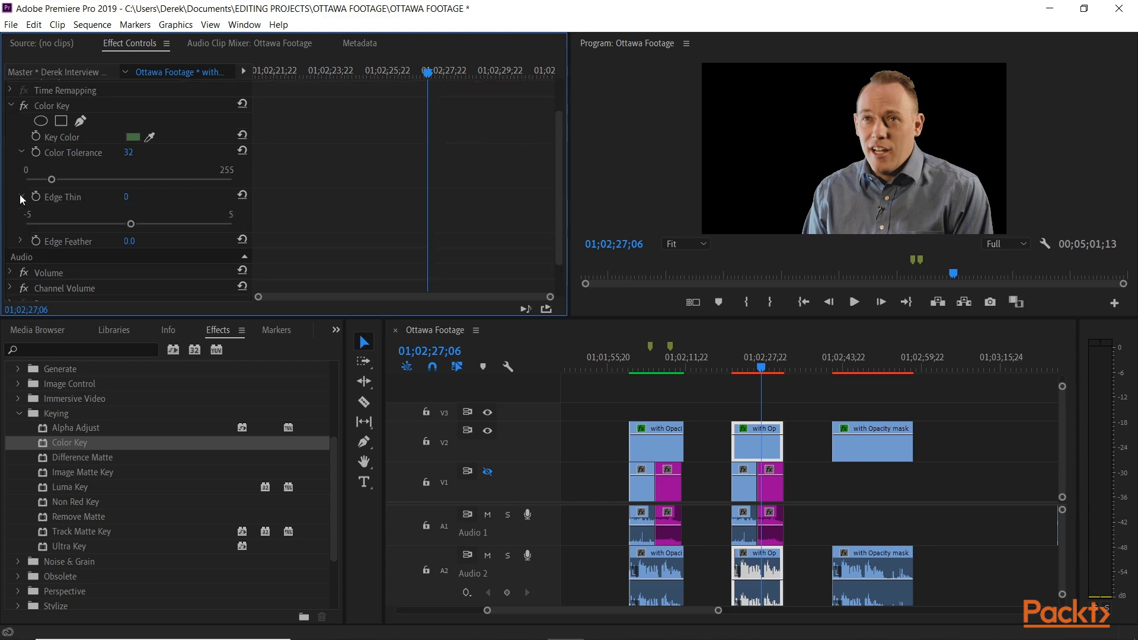
{"action": "left_click_drag", "start_coordinate": [130, 225], "coordinate": [144, 224]}
{"action": "left_click_drag", "start_coordinate": [211, 225], "coordinate": [244, 226]}
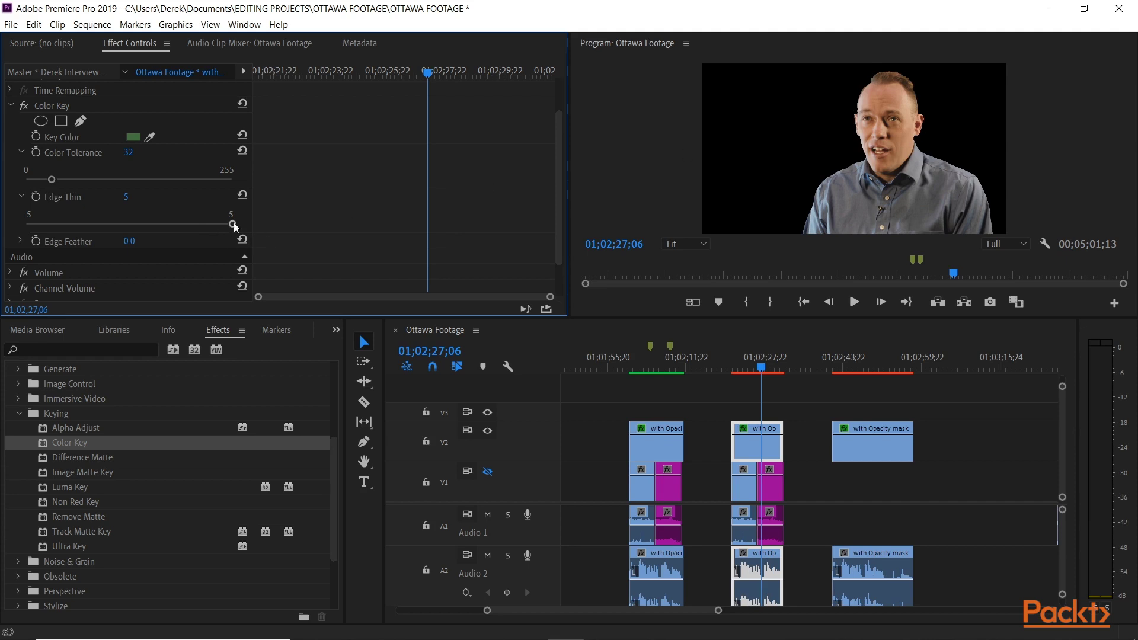
{"action": "left_click_drag", "start_coordinate": [214, 222], "coordinate": [150, 225]}
{"action": "left_click_drag", "start_coordinate": [164, 223], "coordinate": [38, 227]}
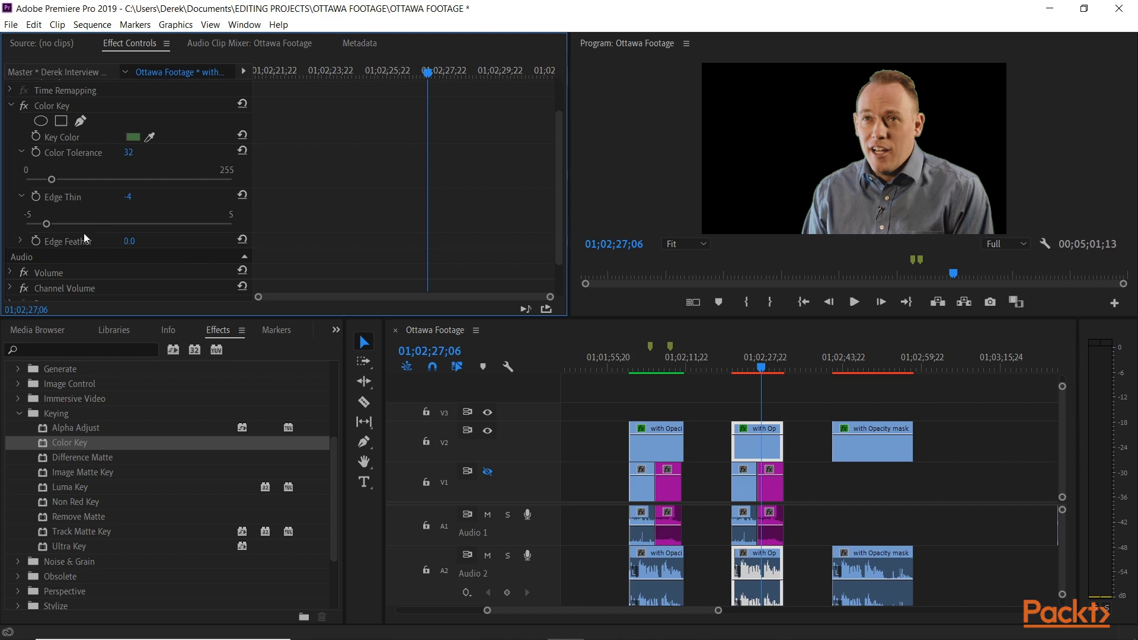
{"action": "left_click_drag", "start_coordinate": [66, 224], "coordinate": [164, 224]}
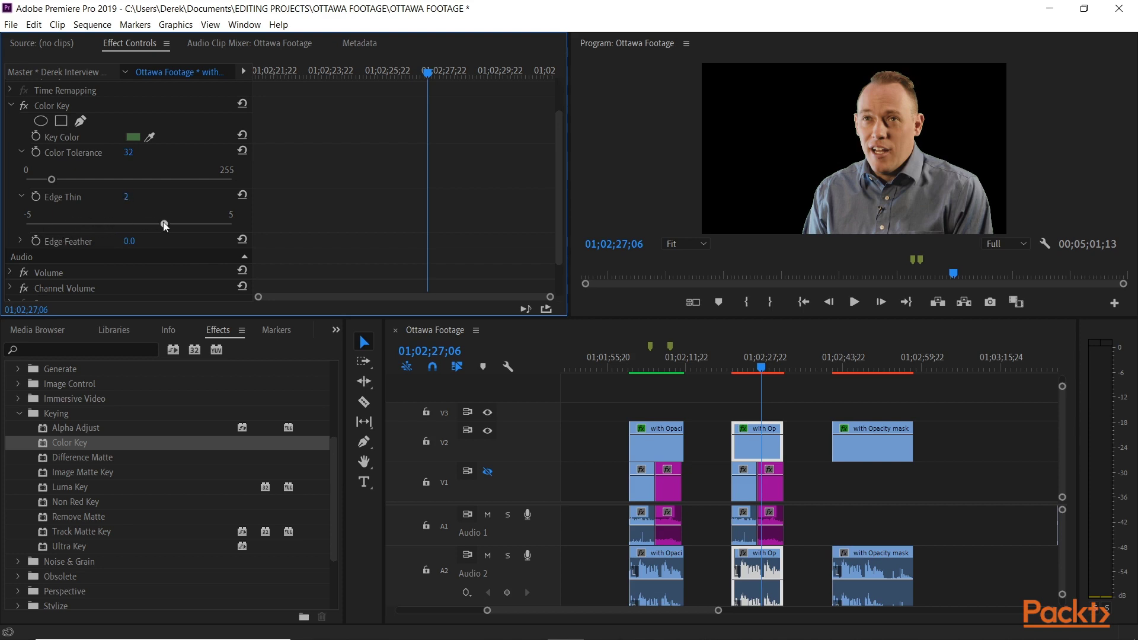
{"action": "left_click", "coordinate": [20, 242]}
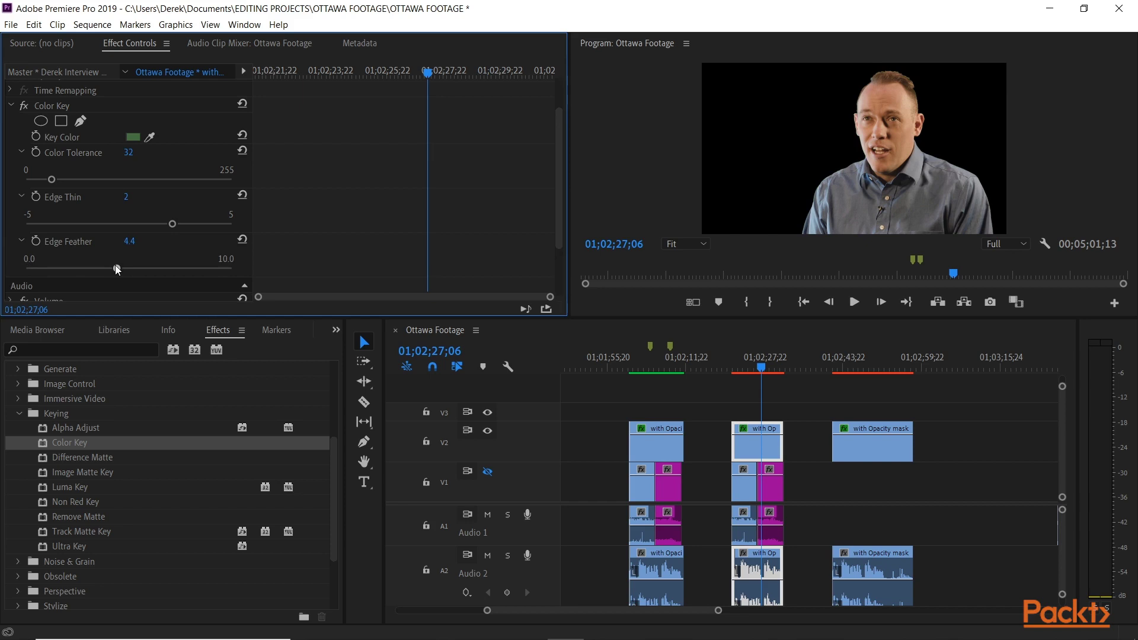
{"action": "left_click_drag", "start_coordinate": [116, 270], "coordinate": [115, 270]}
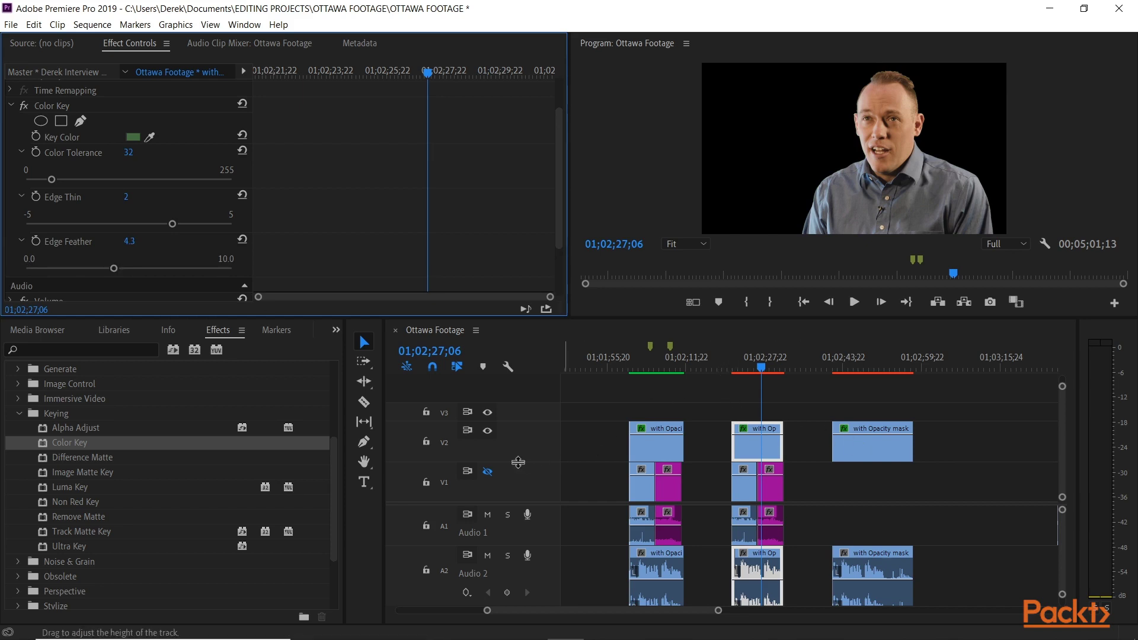
Show V1 again, mark In/Out around the middle clip up to 01;02;34;00, and render previews.
{"action": "left_click", "coordinate": [488, 471]}
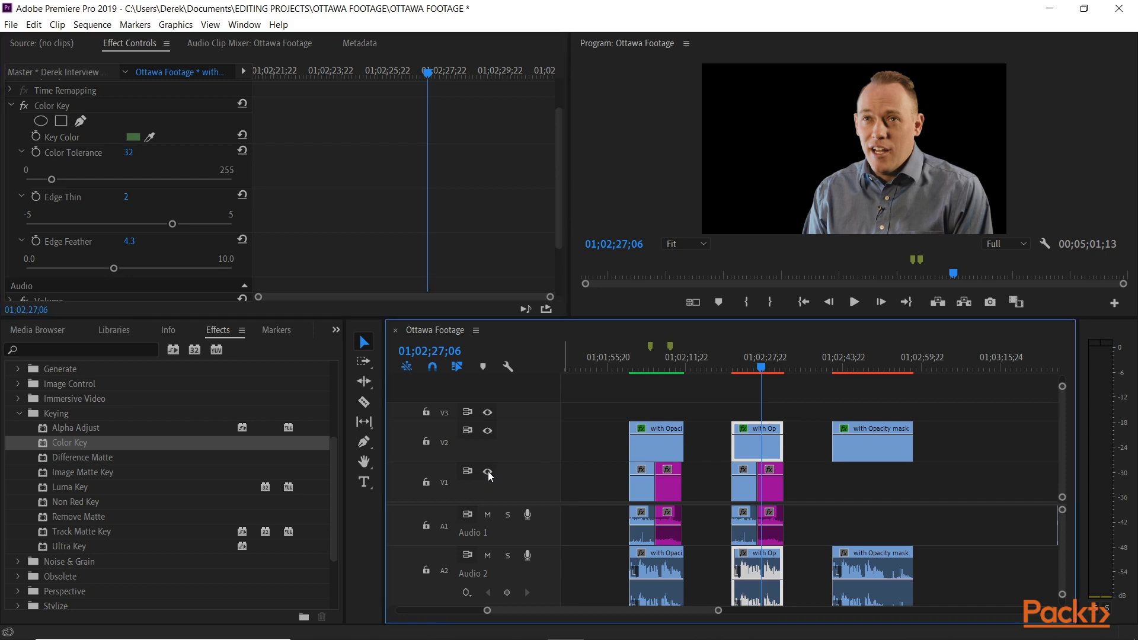
{"action": "left_click", "coordinate": [719, 368]}
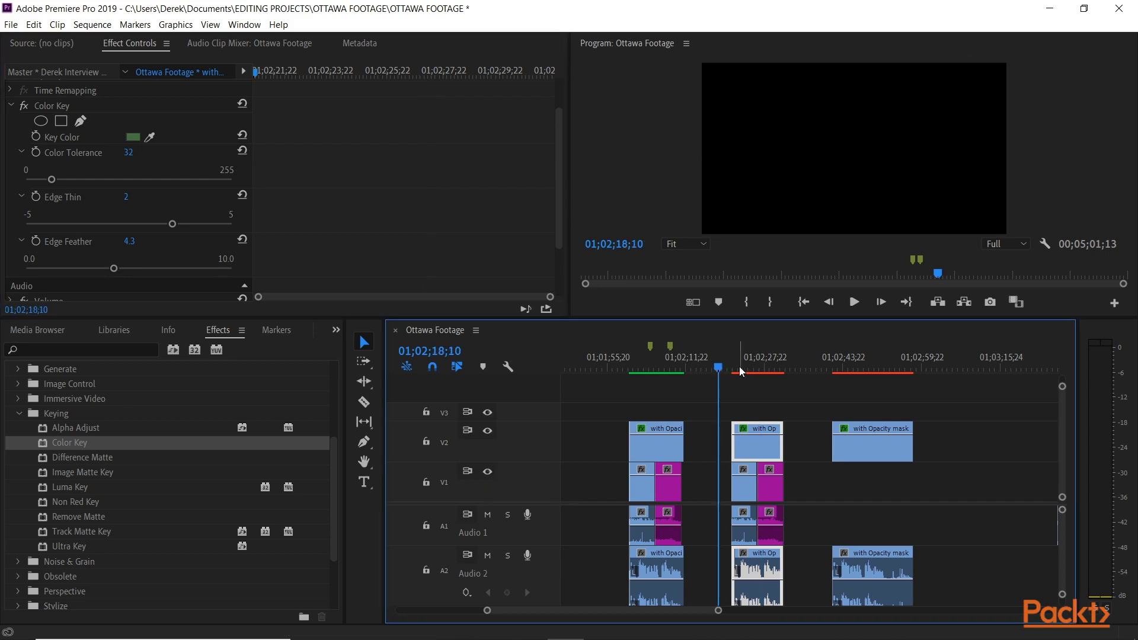
{"action": "key", "text": "i"}
{"action": "left_click", "coordinate": [796, 369]}
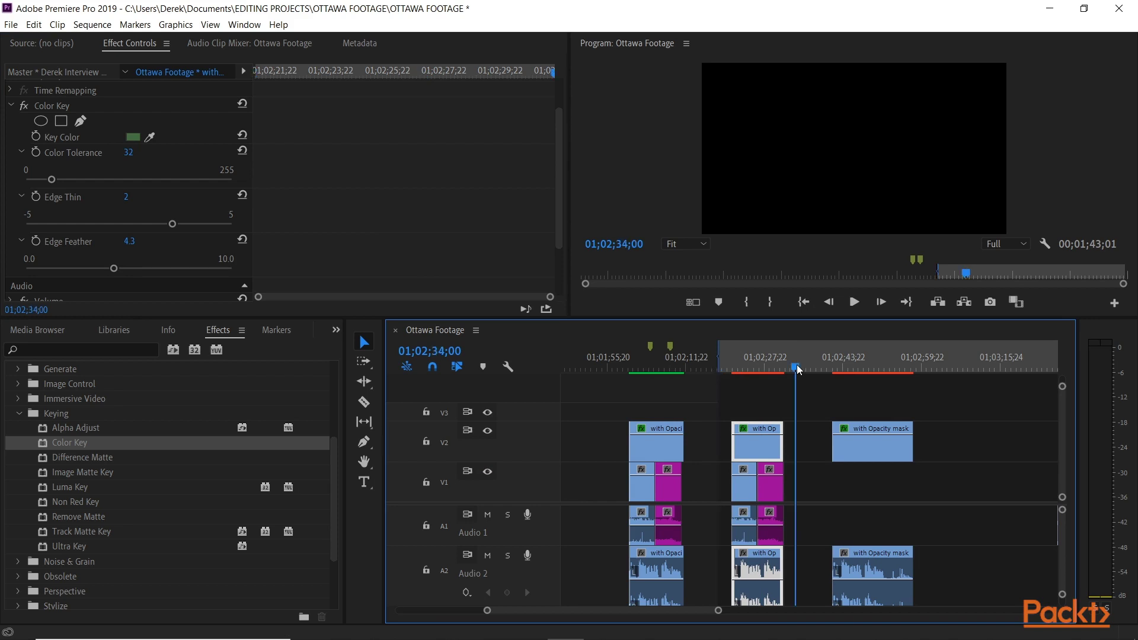
{"action": "key", "text": "o"}
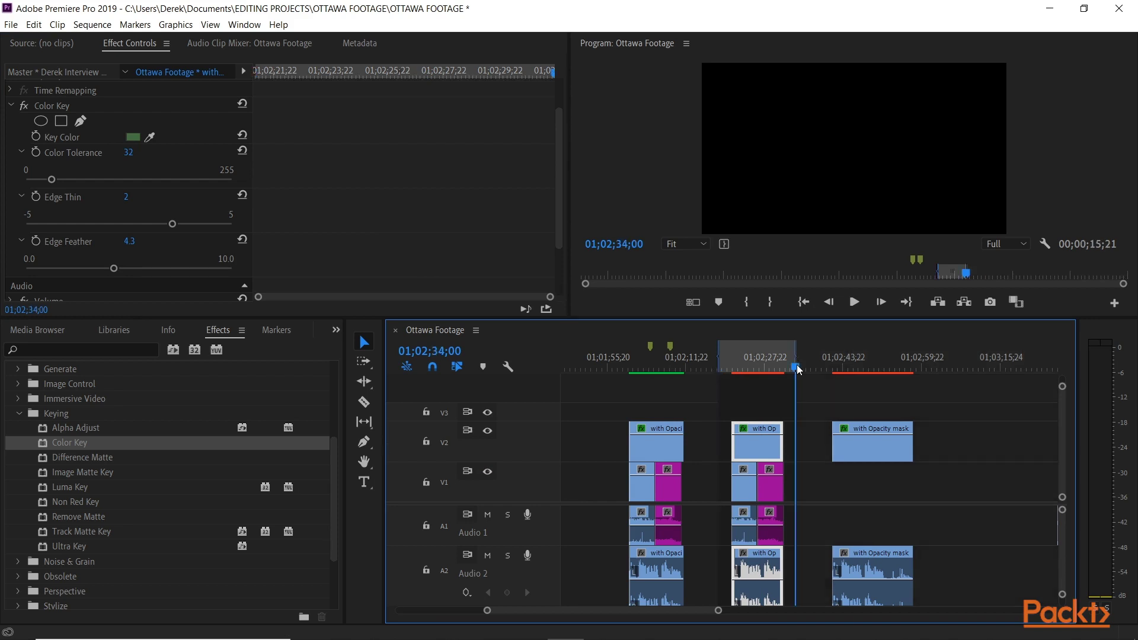
{"action": "key", "text": "Return"}
Clear the In and Out points and play the keyed middle clip over the city footage.
{"action": "left_click_drag", "start_coordinate": [797, 369], "coordinate": [754, 367]}
{"action": "right_click", "coordinate": [756, 362]}
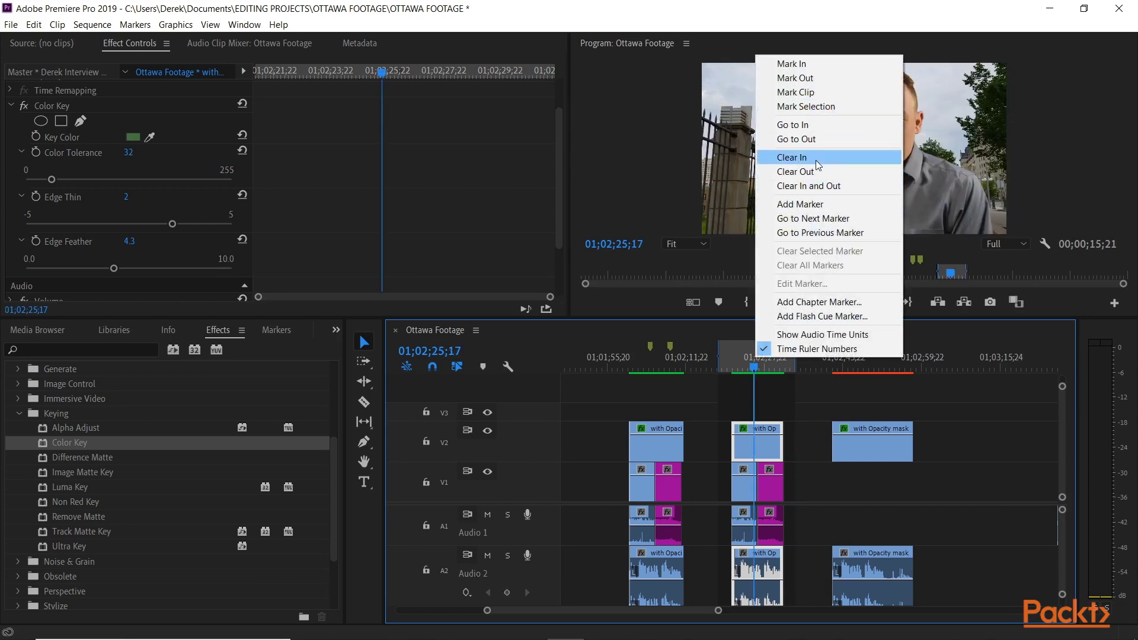
{"action": "left_click", "coordinate": [811, 185]}
{"action": "key", "text": "space"}
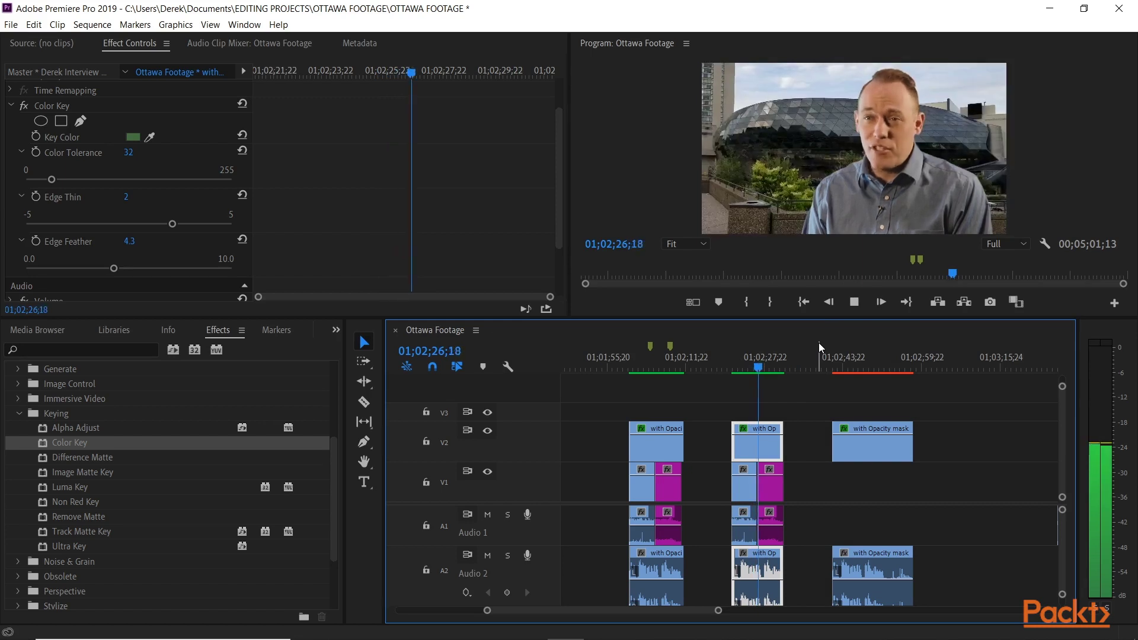
{"action": "key", "text": "space"}
Play back the first keyed clip and inspect its Color Key settings.
{"action": "left_click", "coordinate": [755, 371]}
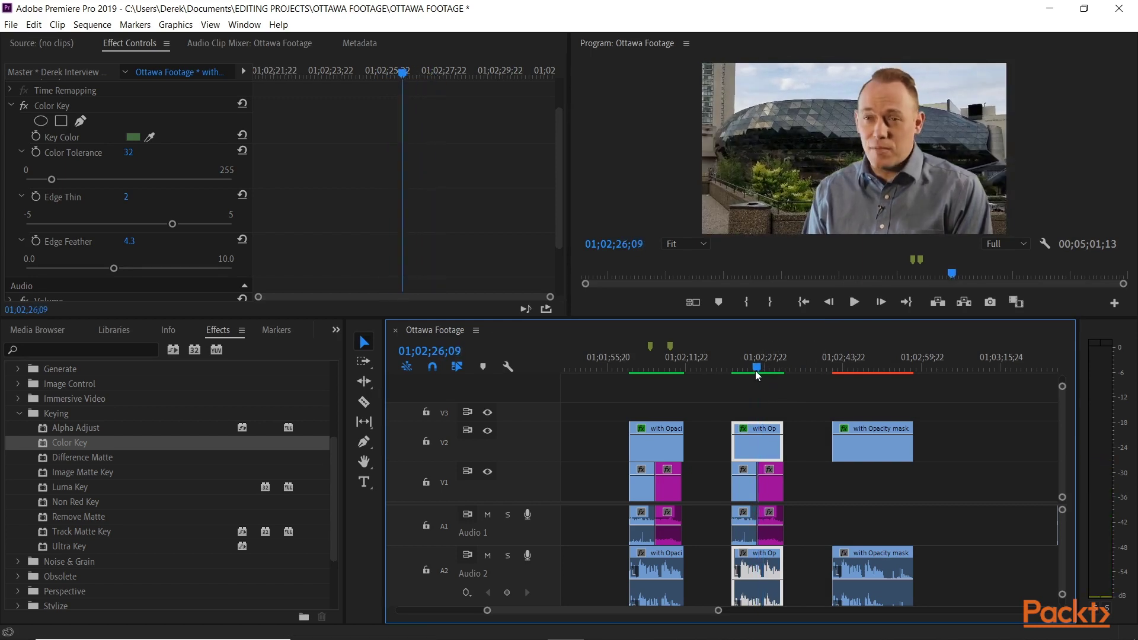
{"action": "left_click", "coordinate": [656, 351]}
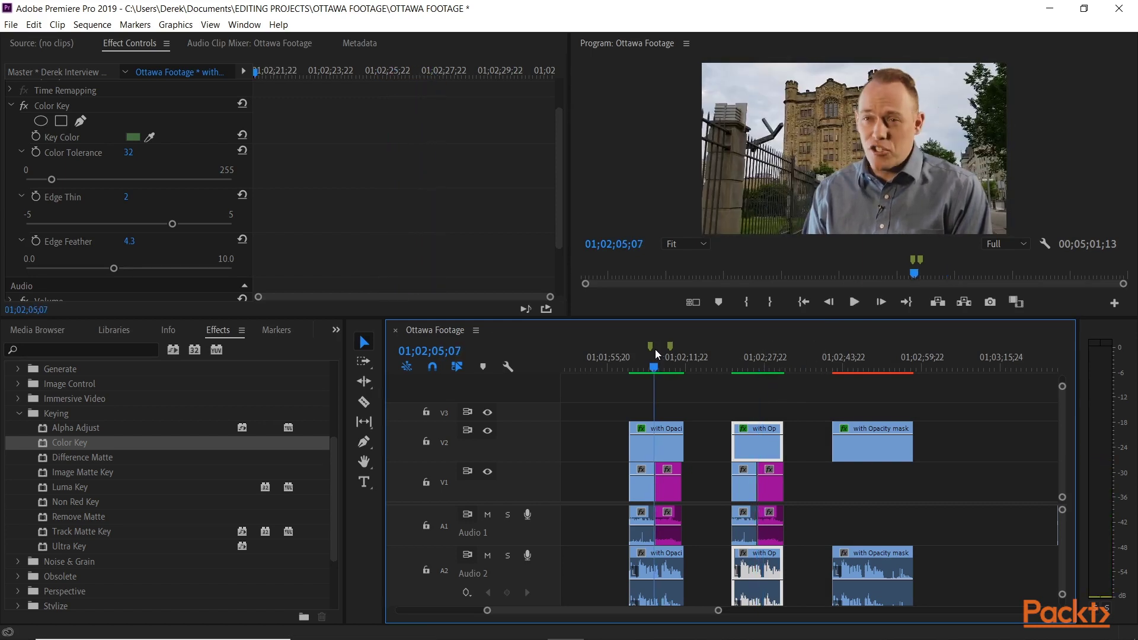
{"action": "key", "text": "space"}
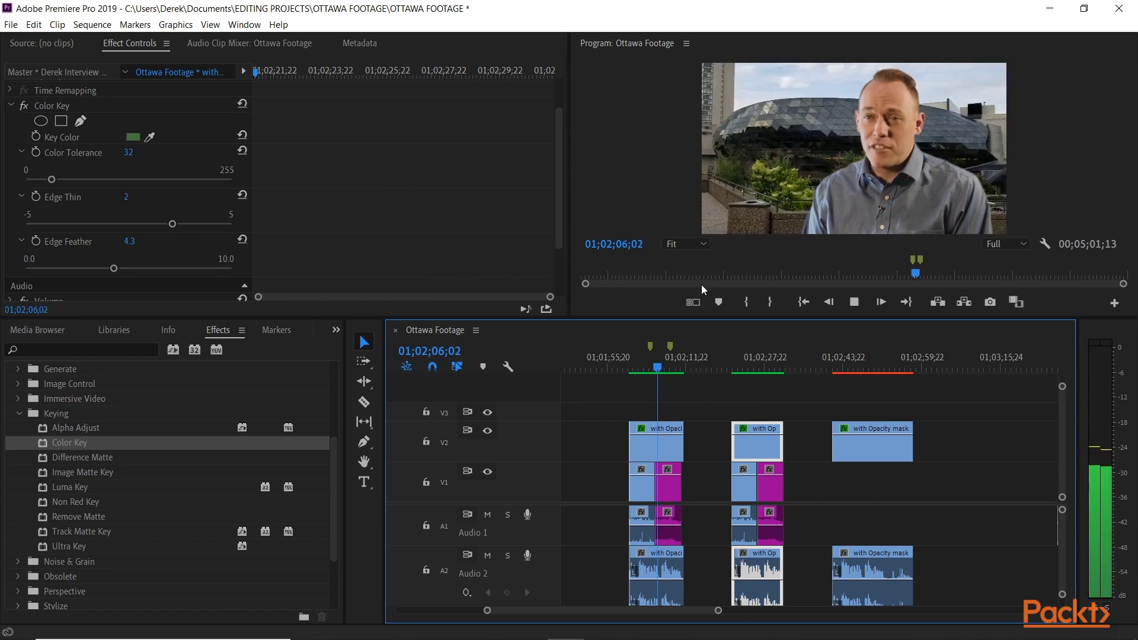
{"action": "key", "text": "space"}
{"action": "left_click", "coordinate": [661, 442]}
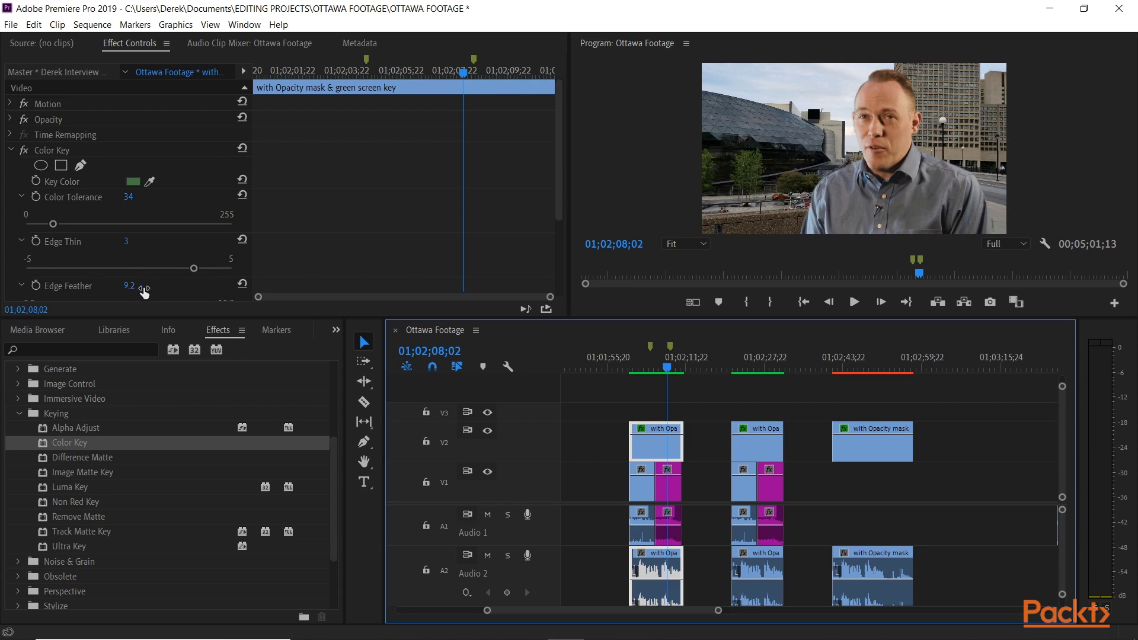
Review the second clip's Color Key values, then park the playhead at 01;02;51;05 in the third clip.
{"action": "left_click", "coordinate": [764, 455]}
{"action": "scroll", "coordinate": [185, 218], "scroll_direction": "down", "scroll_amount": 1}
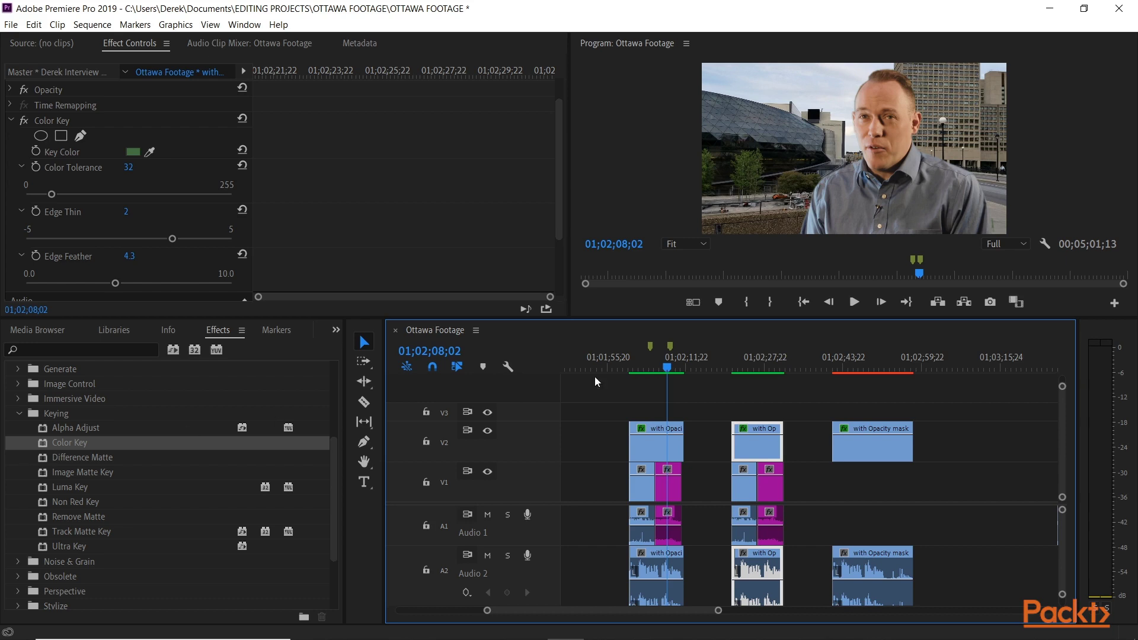
{"action": "left_click", "coordinate": [854, 365]}
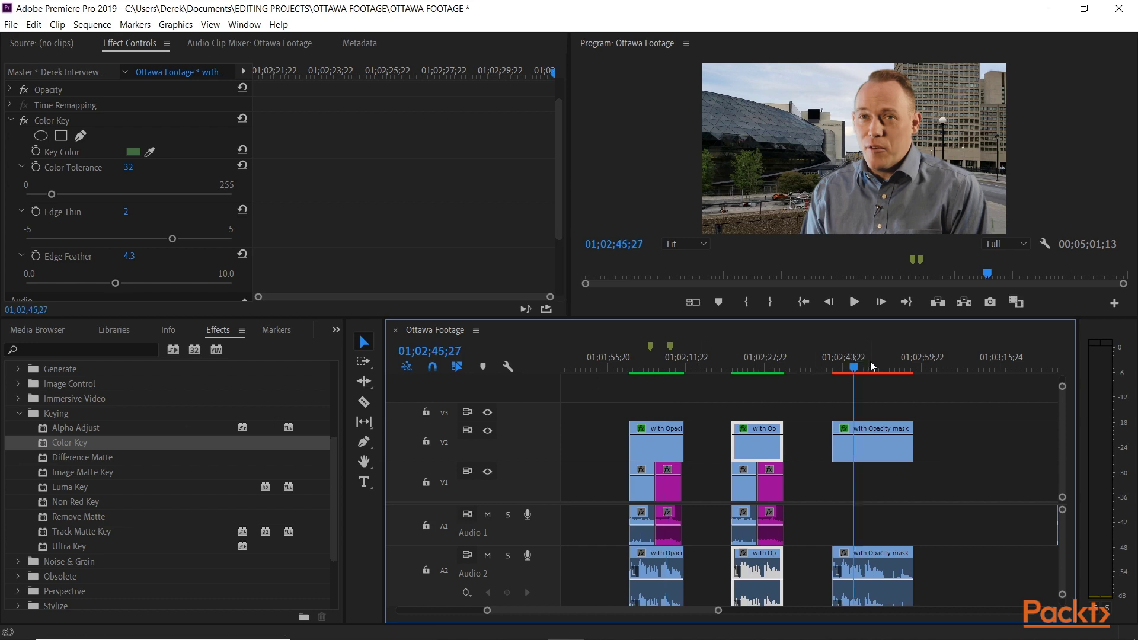
{"action": "left_click_drag", "start_coordinate": [874, 366], "coordinate": [881, 367]}
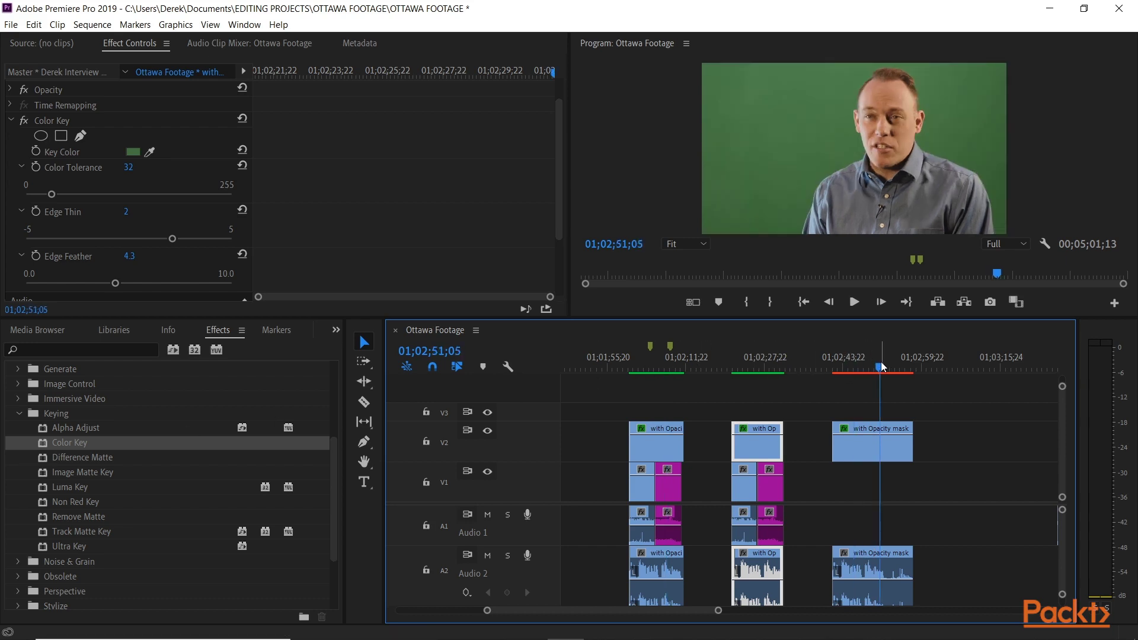